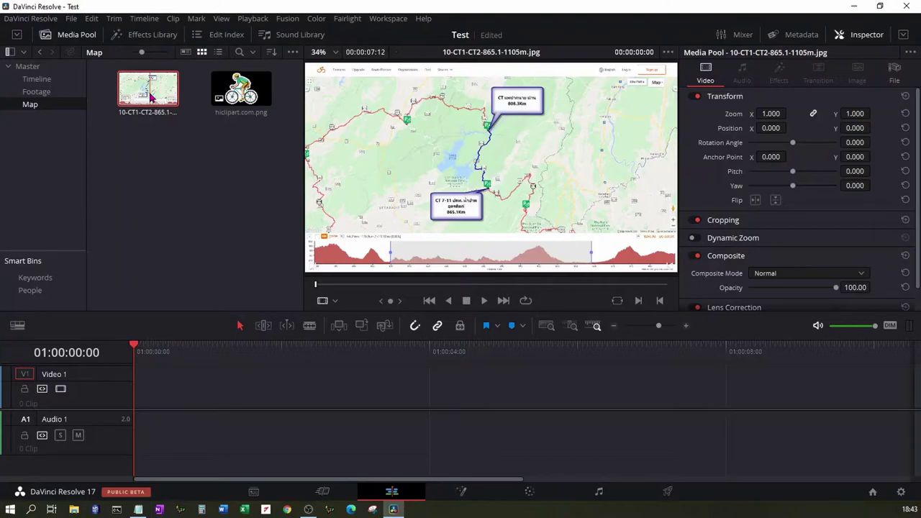
Step: Preview the hiclipart.com.png cyclist image in the Map bin
{"action": "left_click", "coordinate": [236, 98]}
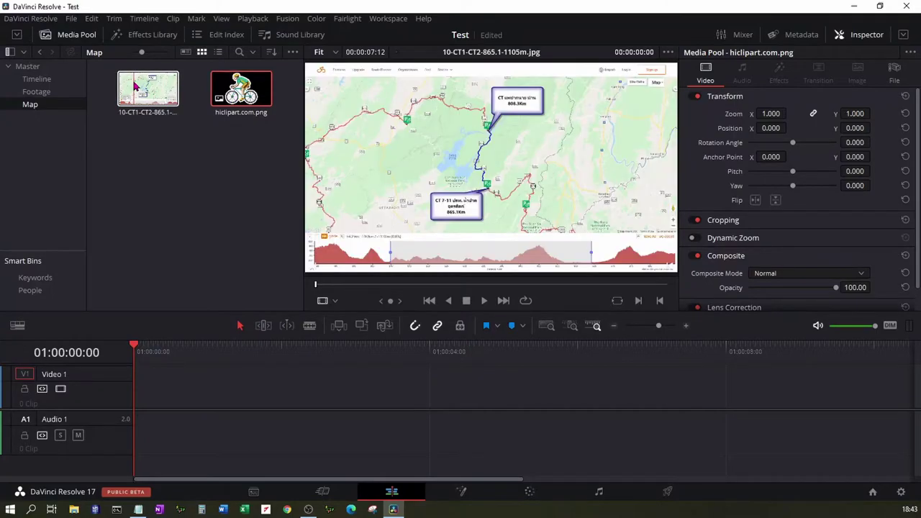
Step: Place the route map image on video track 1 and select the clip
{"action": "mouse_move", "coordinate": [147, 88]}
{"action": "left_mouse_down"}
{"action": "mouse_move", "coordinate": [164, 414]}
{"action": "mouse_move", "coordinate": [140, 415]}
{"action": "left_mouse_up"}
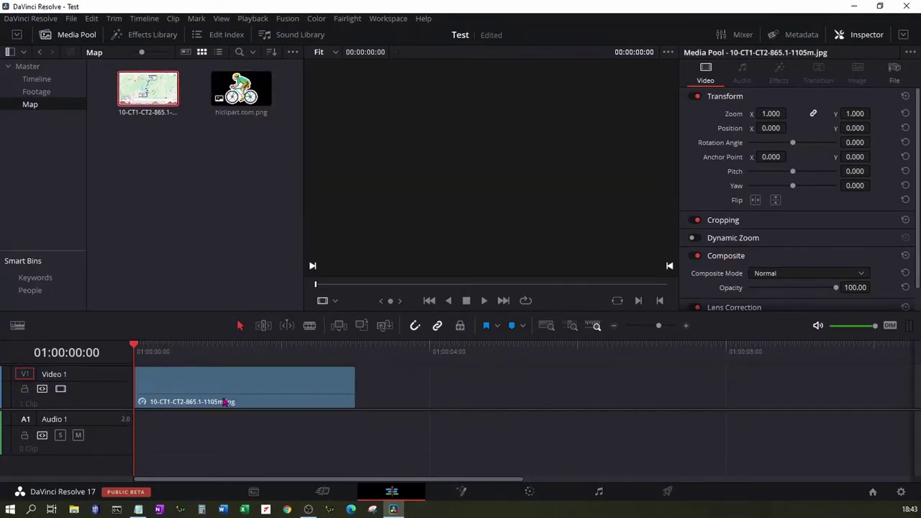
{"action": "left_click", "coordinate": [261, 353]}
{"action": "left_click", "coordinate": [278, 384]}
Step: Change the map clip's duration to 5 seconds and open it in Fusion
{"action": "right_click", "coordinate": [278, 384]}
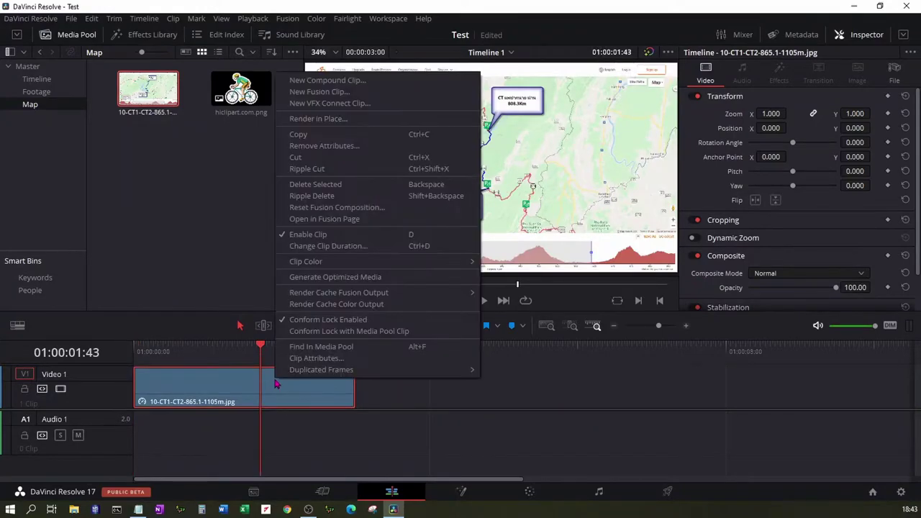
{"action": "left_click", "coordinate": [330, 246]}
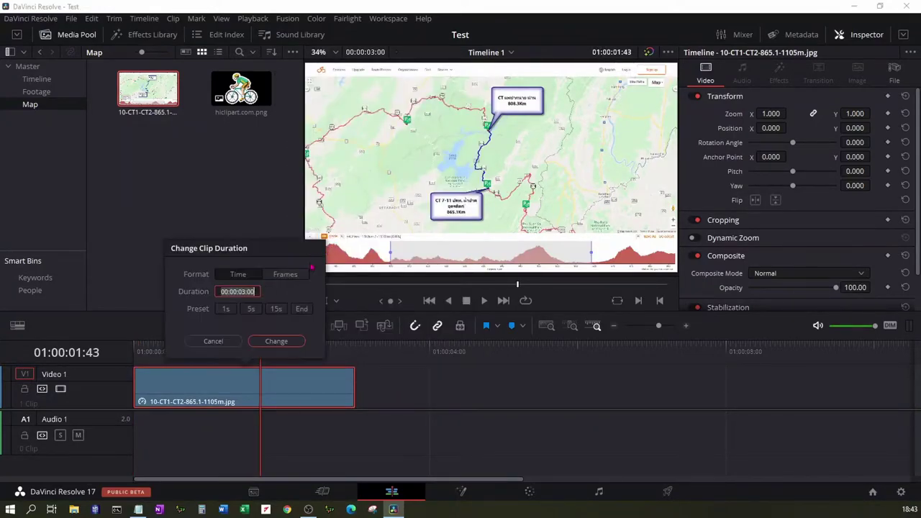
{"action": "left_click", "coordinate": [251, 309]}
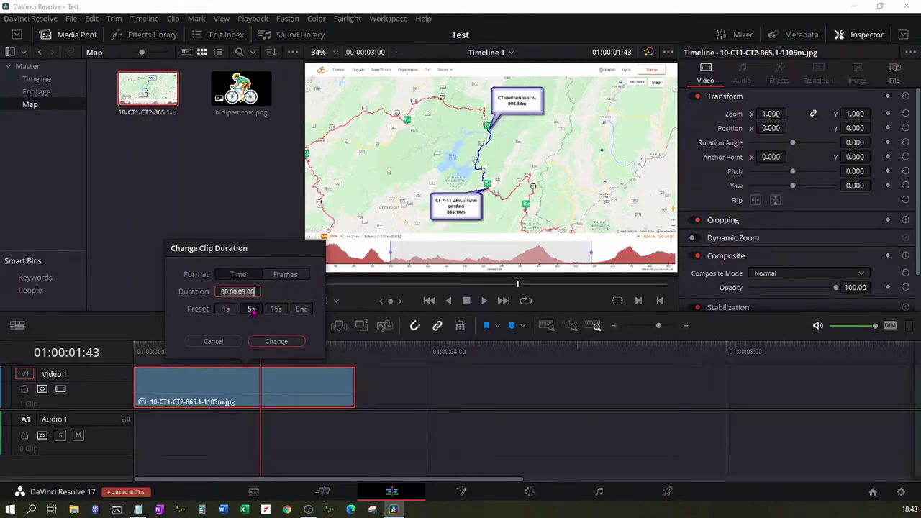
{"action": "left_click", "coordinate": [276, 342]}
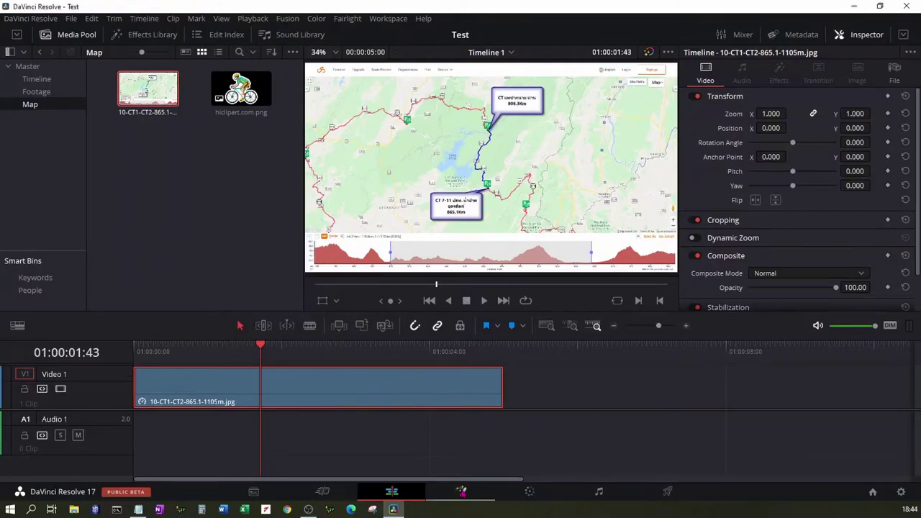
{"action": "left_click", "coordinate": [461, 491]}
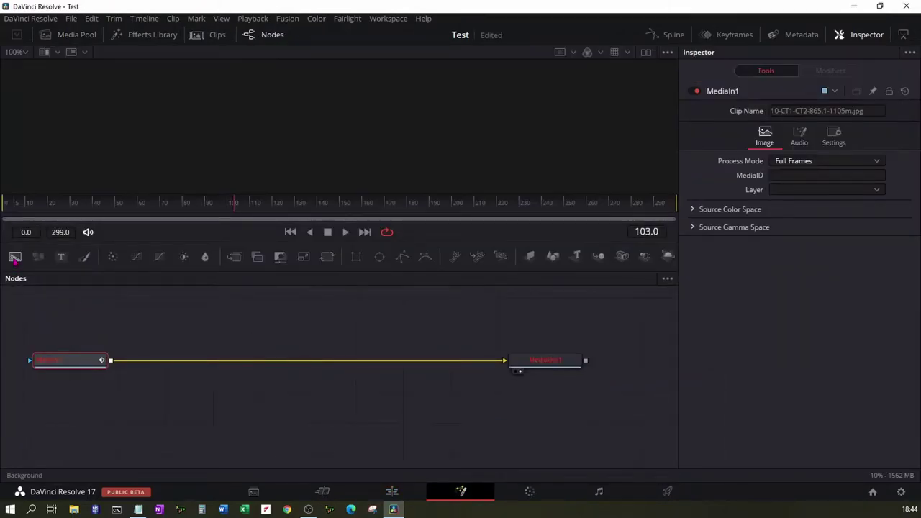
Step: Drop a Background node into the node graph and rename it GreenLine1
{"action": "left_click_drag", "start_coordinate": [15, 259], "coordinate": [173, 302]}
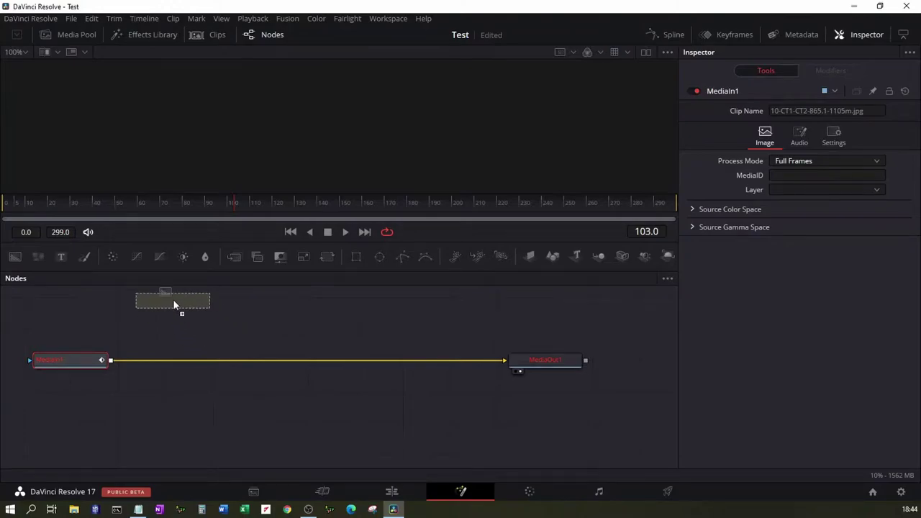
{"action": "left_click_drag", "start_coordinate": [172, 302], "coordinate": [173, 302]}
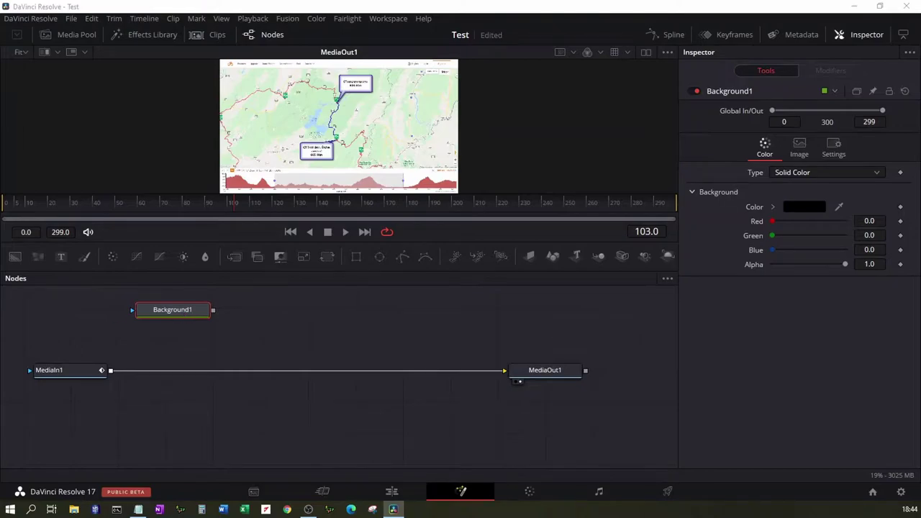
{"action": "key", "text": "F2"}
{"action": "type", "text": "G"}
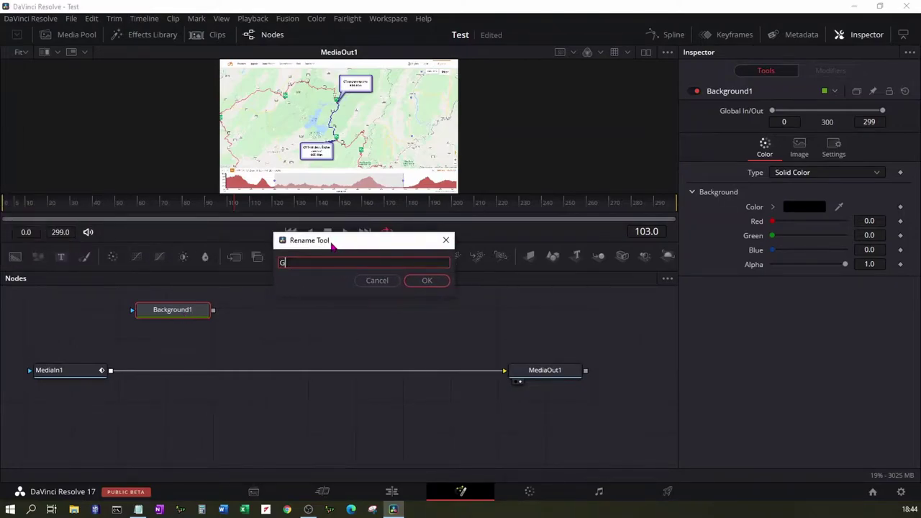
{"action": "type", "text": "reenLine"}
{"action": "type", "text": "1"}
{"action": "key", "text": "Return"}
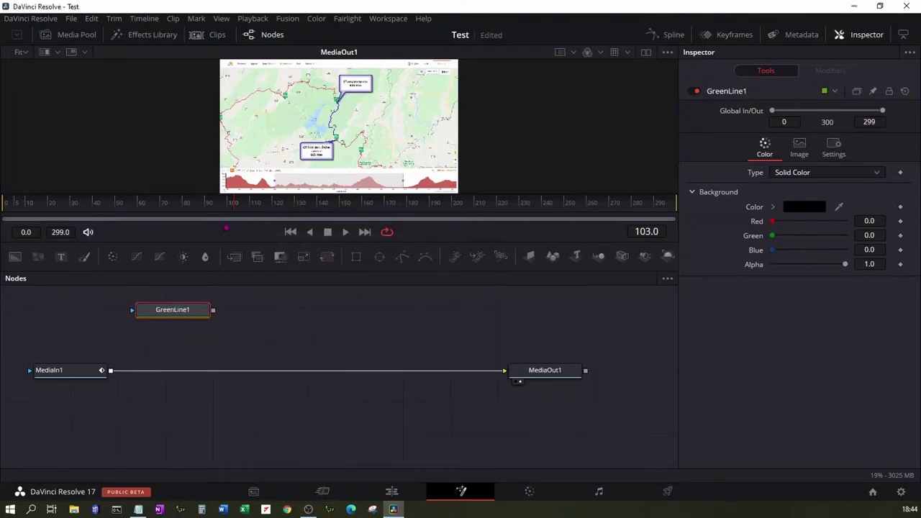
{"action": "left_click", "coordinate": [80, 373]}
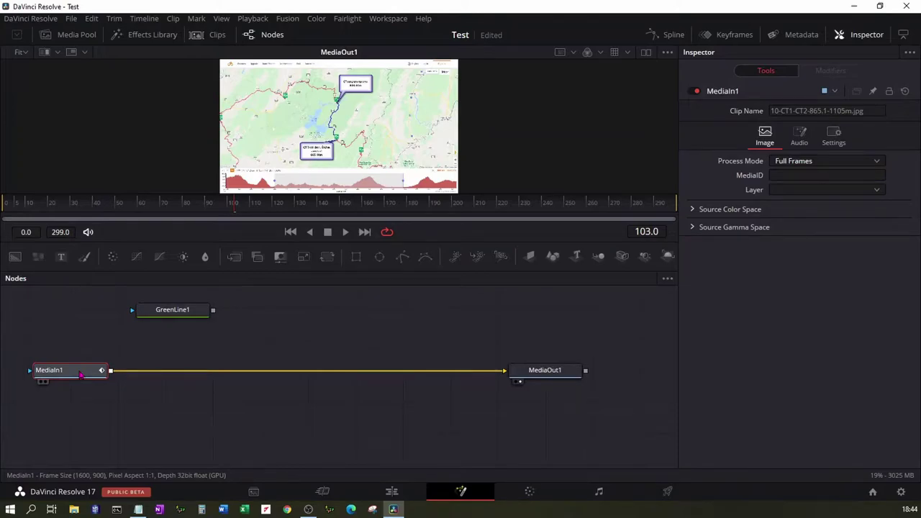
Step: Rename the MediaIn1 node to Map
{"action": "key", "text": "F2"}
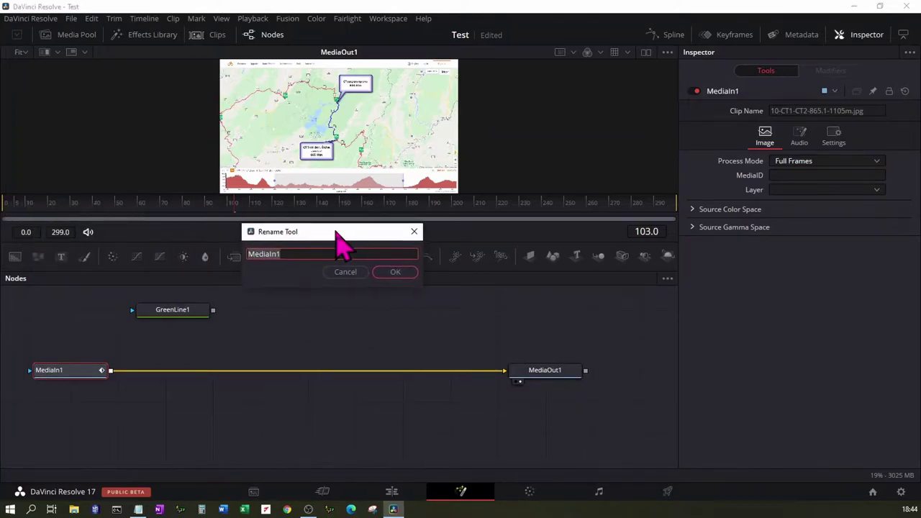
{"action": "type", "text": "Map"}
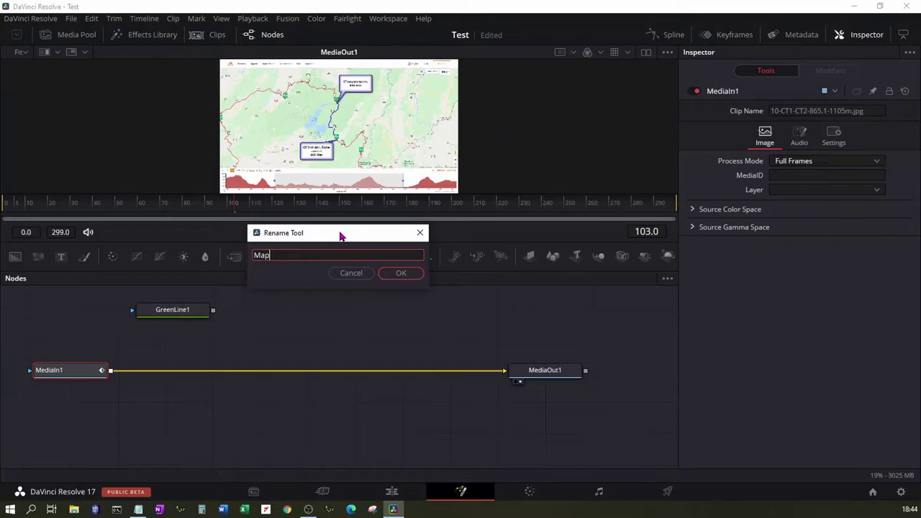
{"action": "key", "text": "Return"}
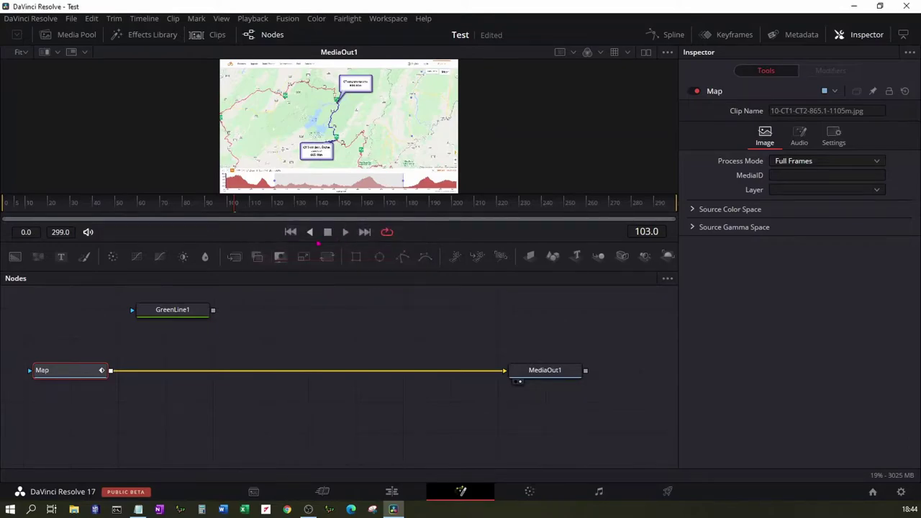
Step: Set GreenLine1's Green to 1.0 and merge it over Map into MediaOut1
{"action": "left_click", "coordinate": [189, 310]}
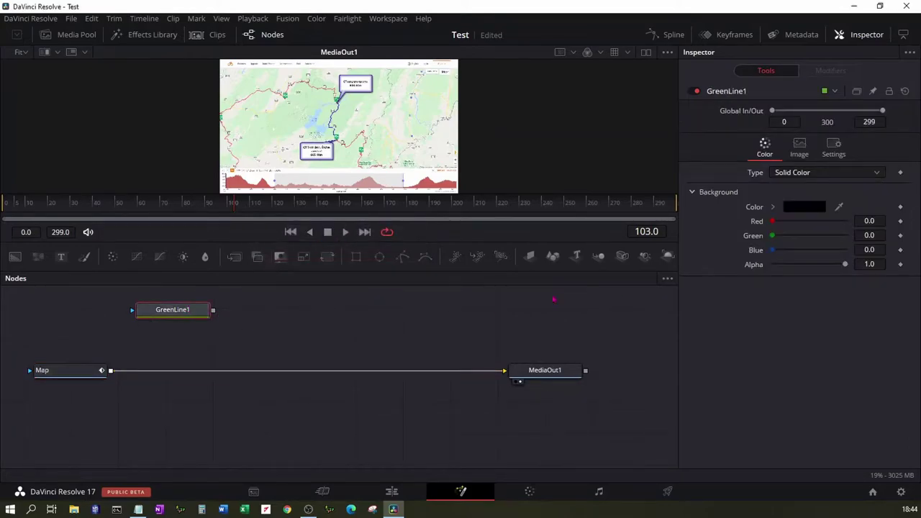
{"action": "left_click_drag", "start_coordinate": [773, 236], "coordinate": [846, 235]}
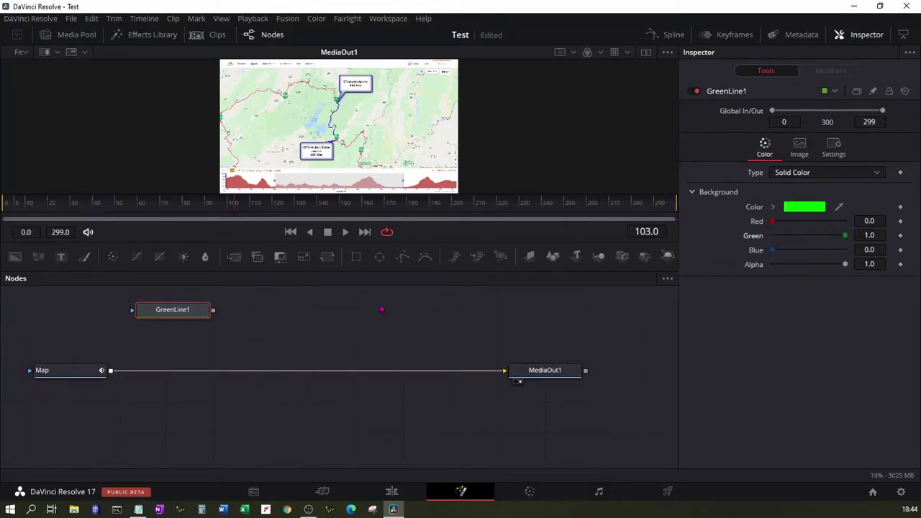
{"action": "left_click_drag", "start_coordinate": [213, 311], "coordinate": [112, 373]}
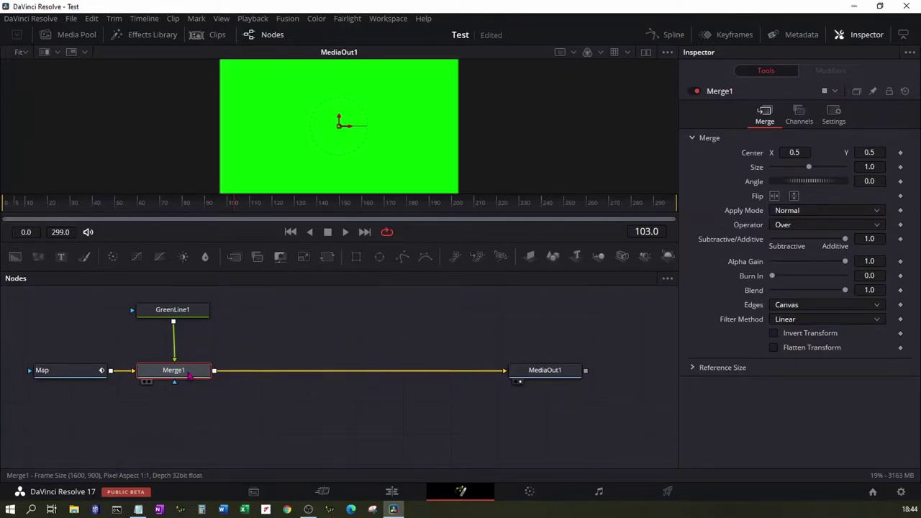
Step: Add a Mask Paint node through the Shift+Space tool search
{"action": "key", "text": "shift+space"}
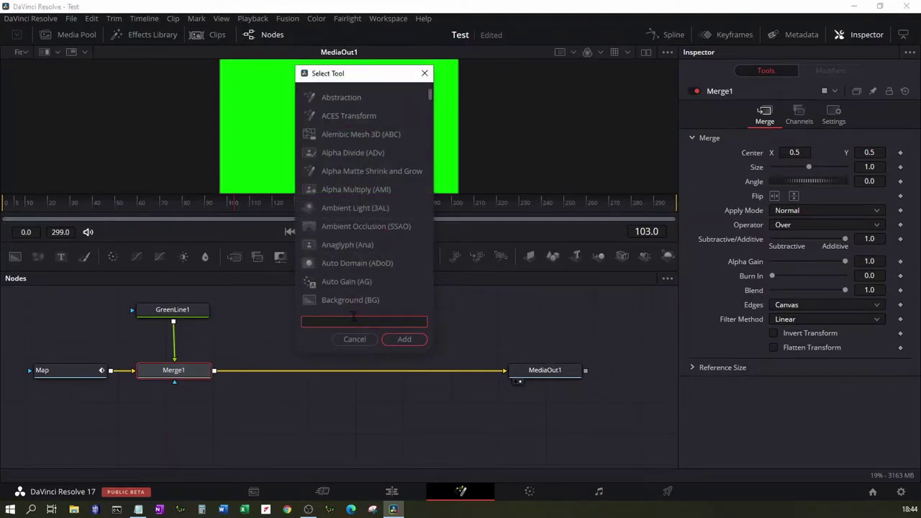
{"action": "type", "text": "Mask"}
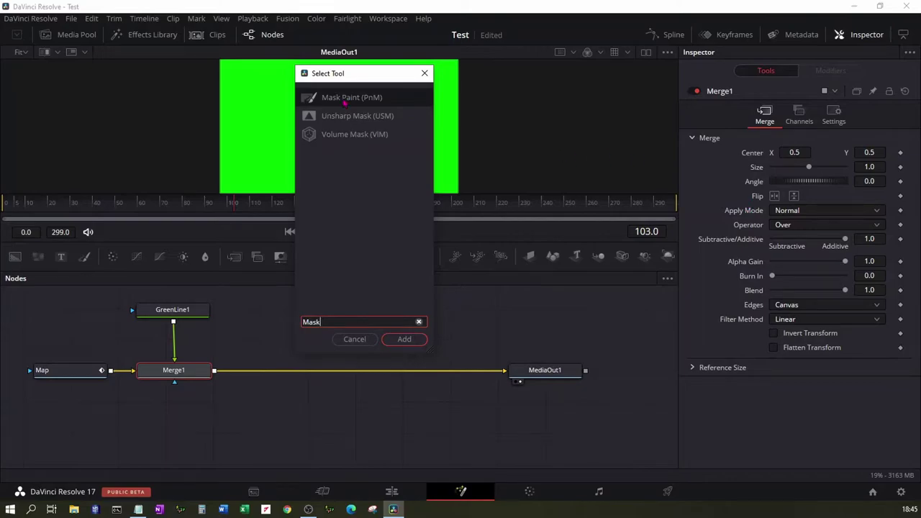
{"action": "type", "text": " Paint"}
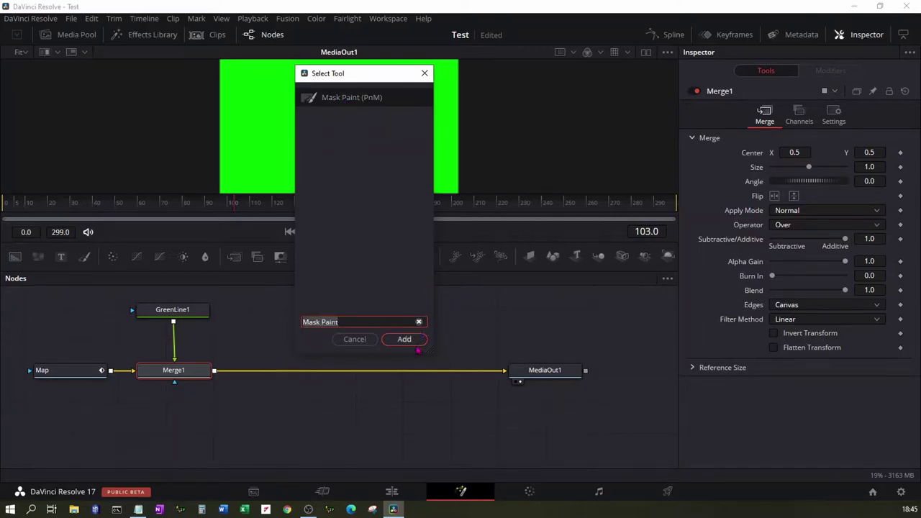
{"action": "left_click", "coordinate": [410, 343]}
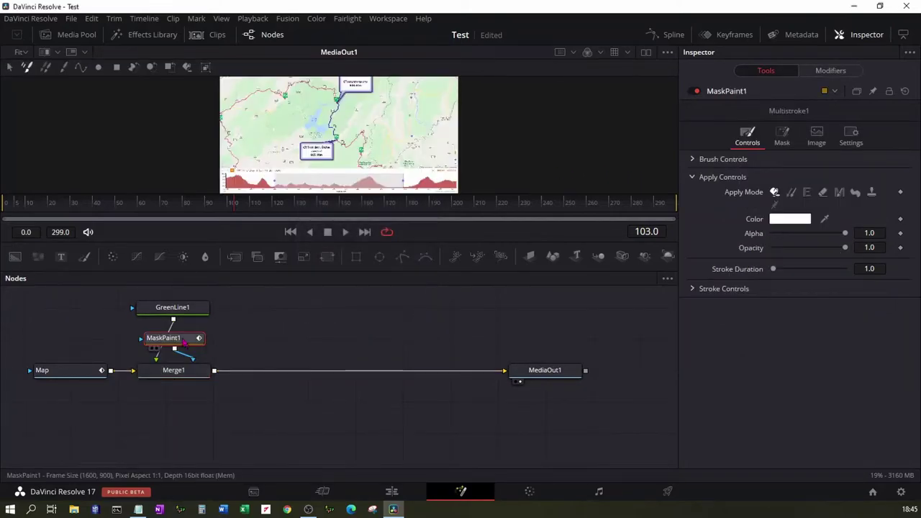
Step: Give MaskPaint1 a circular brush with size 0.01
{"action": "left_click_drag", "start_coordinate": [181, 338], "coordinate": [83, 332]}
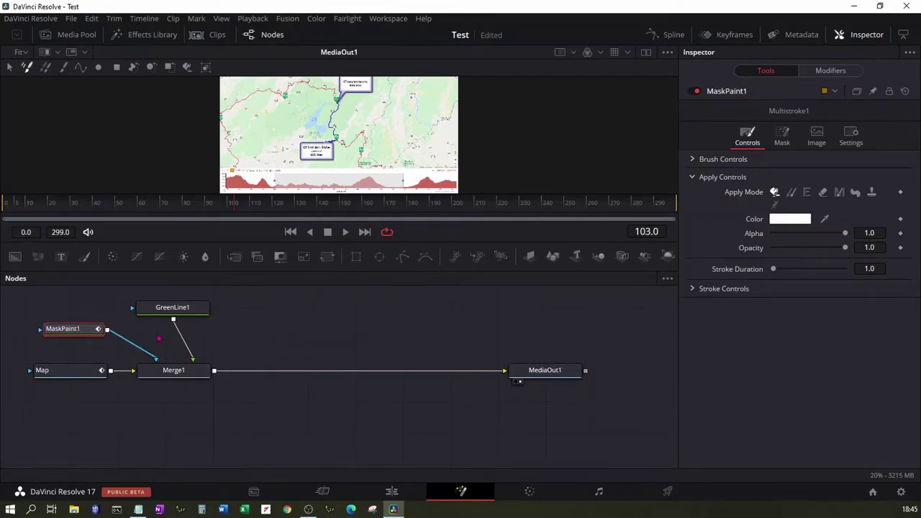
{"action": "left_click", "coordinate": [691, 159]}
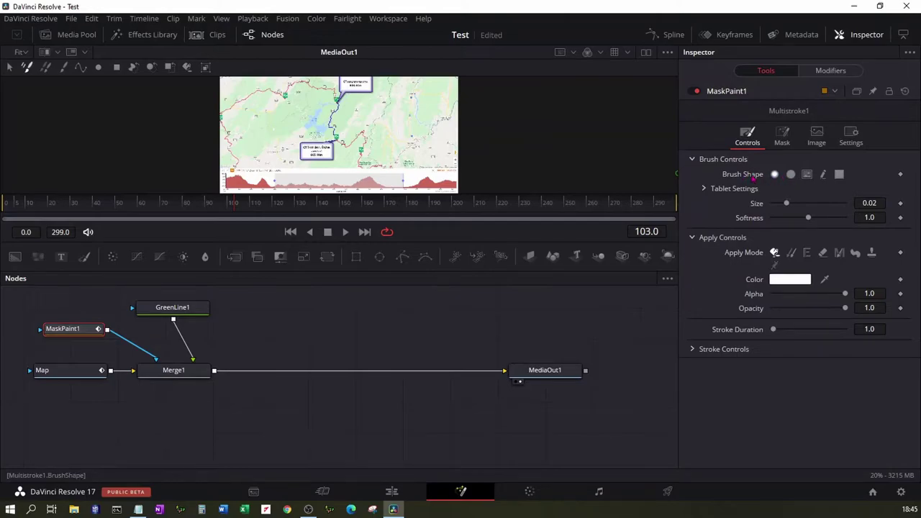
{"action": "left_click", "coordinate": [790, 175]}
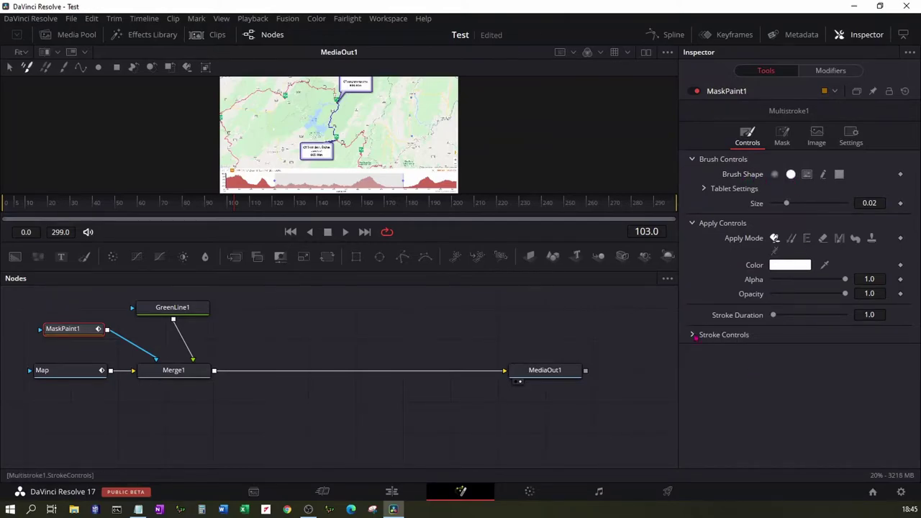
{"action": "left_click", "coordinate": [877, 203]}
{"action": "key", "text": "BackSpace"}
{"action": "type", "text": "1"}
{"action": "key", "text": "Return"}
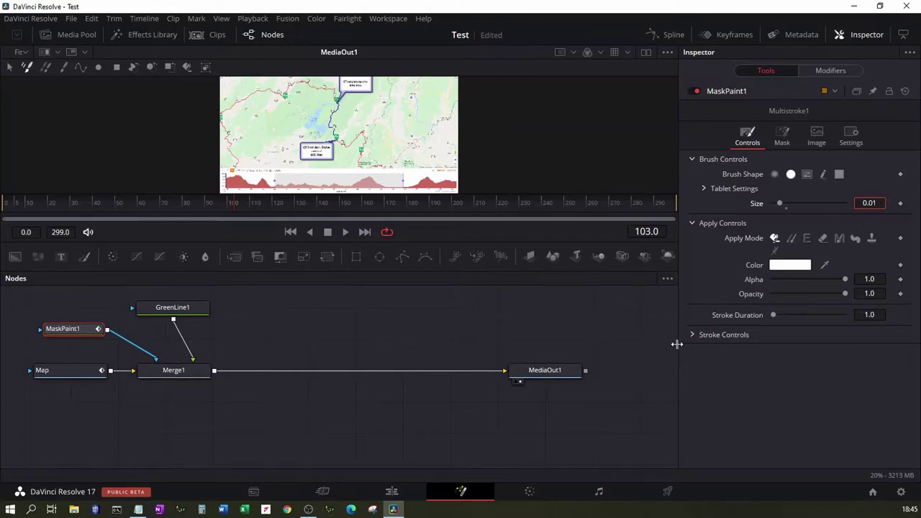
Step: Set MaskPaint1's stroke Spacing to 0.5
{"action": "left_click", "coordinate": [691, 335]}
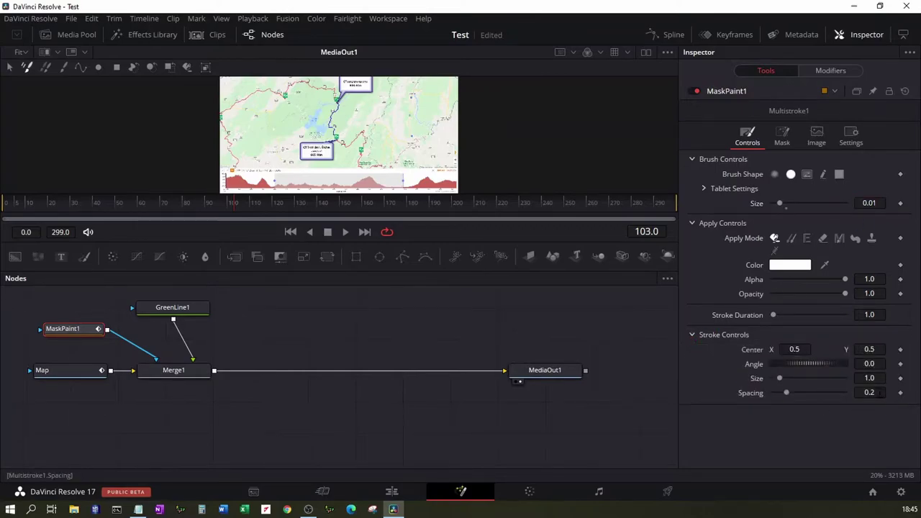
{"action": "left_click", "coordinate": [871, 392]}
{"action": "key", "text": "BackSpace"}
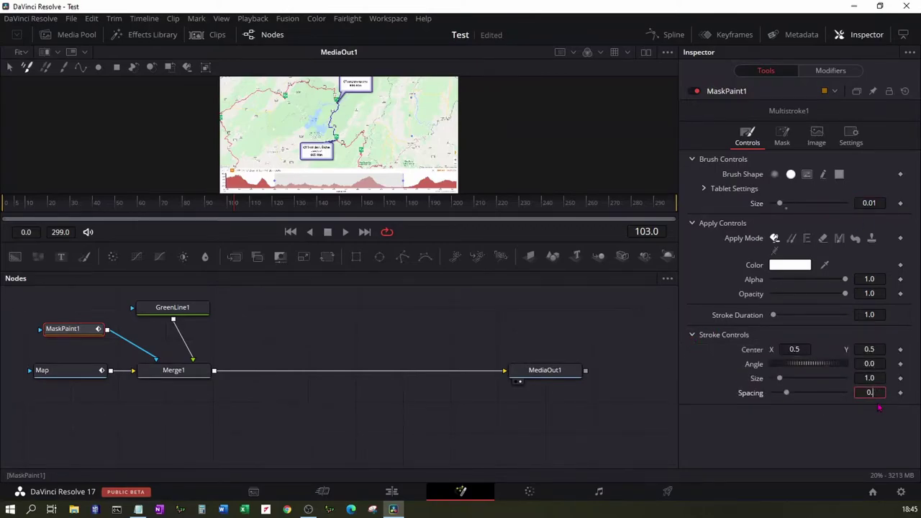
{"action": "type", "text": "0.5"}
{"action": "key", "text": "Tab"}
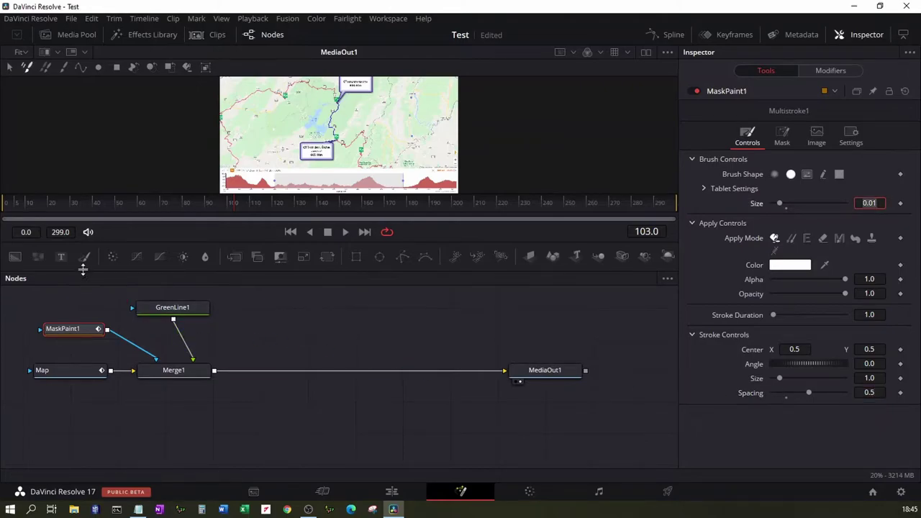
Step: Zoom into the Lam Nam Nan area and begin a polyline stroke down the blue route
{"action": "left_click_drag", "start_coordinate": [83, 269], "coordinate": [100, 364]}
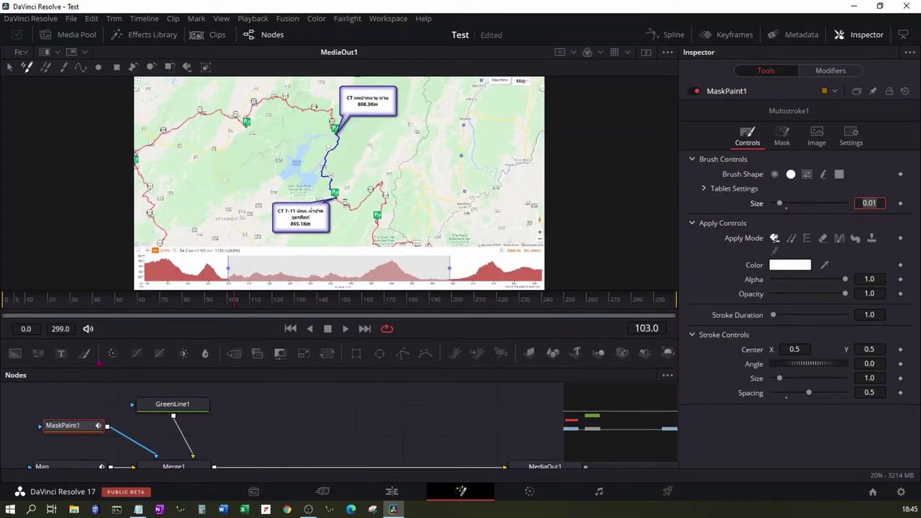
{"action": "scroll", "coordinate": [454, 213], "scroll_direction": "up", "scroll_amount": 5}
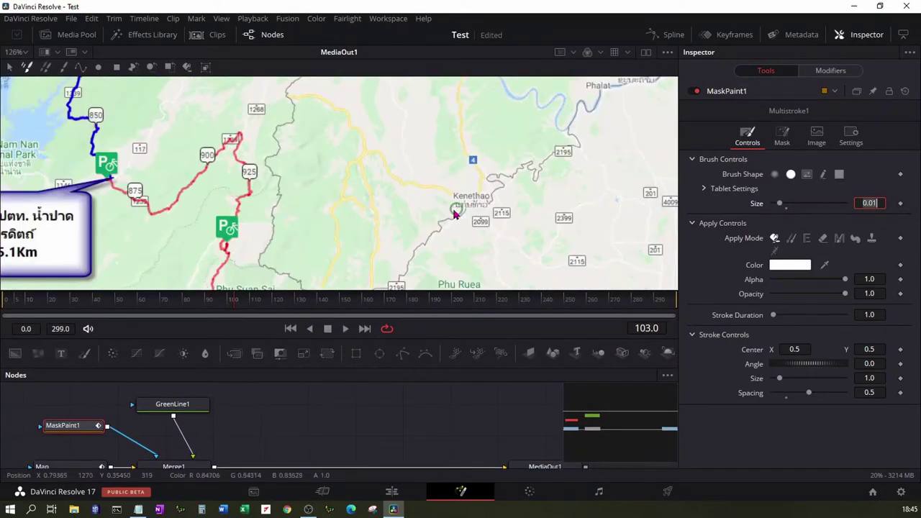
{"action": "mouse_move", "coordinate": [256, 134]}
{"action": "left_mouse_down"}
{"action": "mouse_move", "coordinate": [427, 250]}
{"action": "mouse_move", "coordinate": [479, 230]}
{"action": "left_mouse_up"}
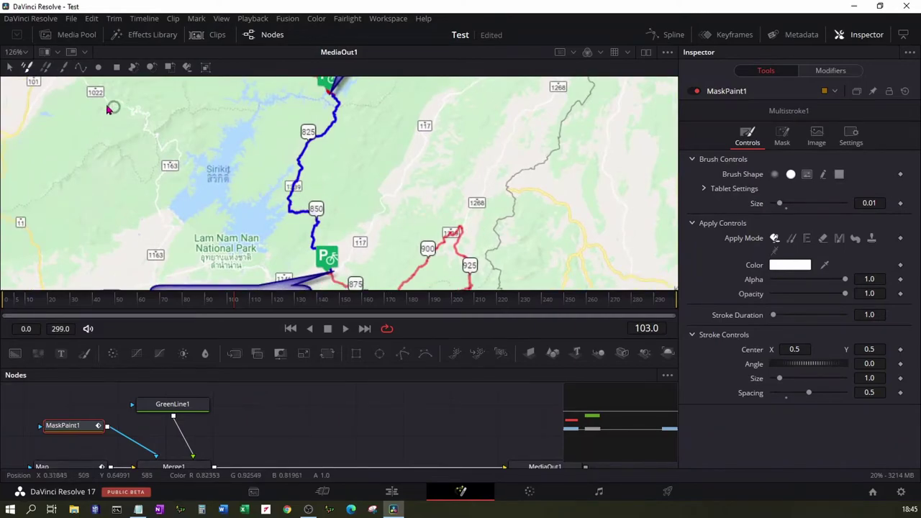
{"action": "left_click", "coordinate": [80, 68]}
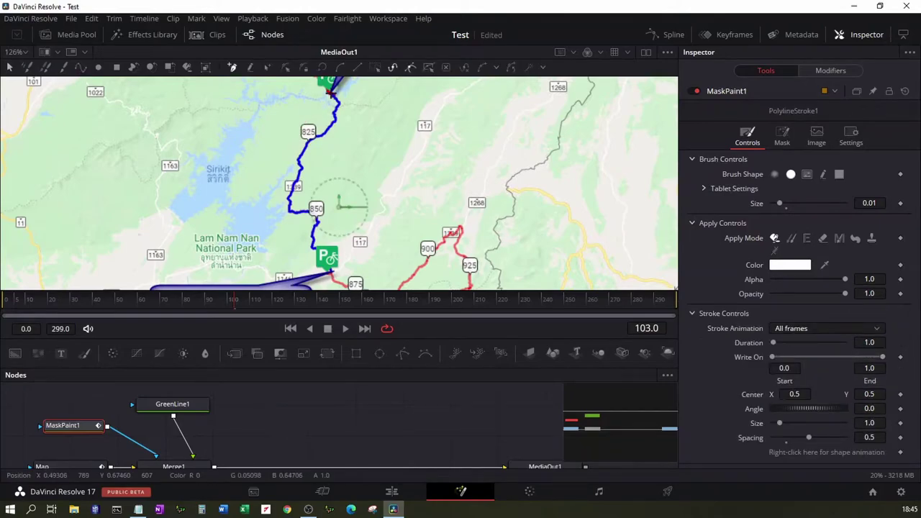
{"action": "left_click", "coordinate": [329, 92]}
{"action": "left_click", "coordinate": [335, 106]}
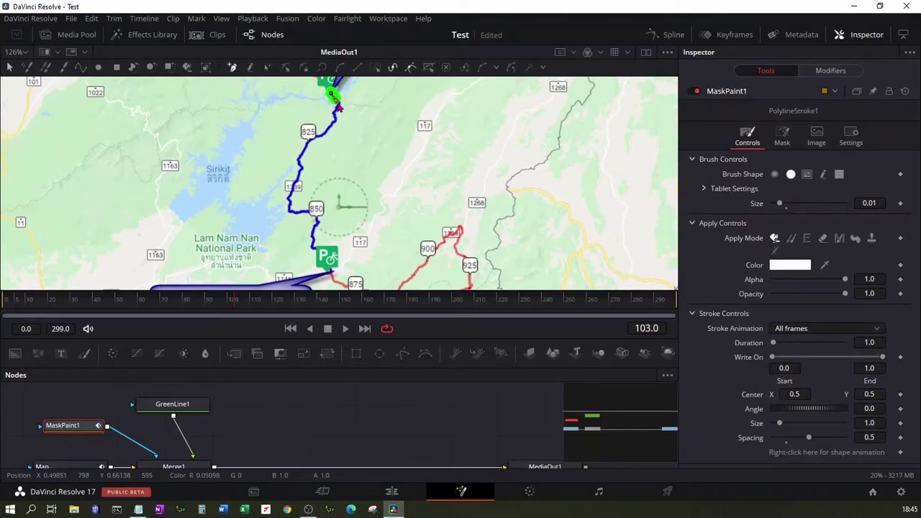
{"action": "left_click", "coordinate": [336, 111]}
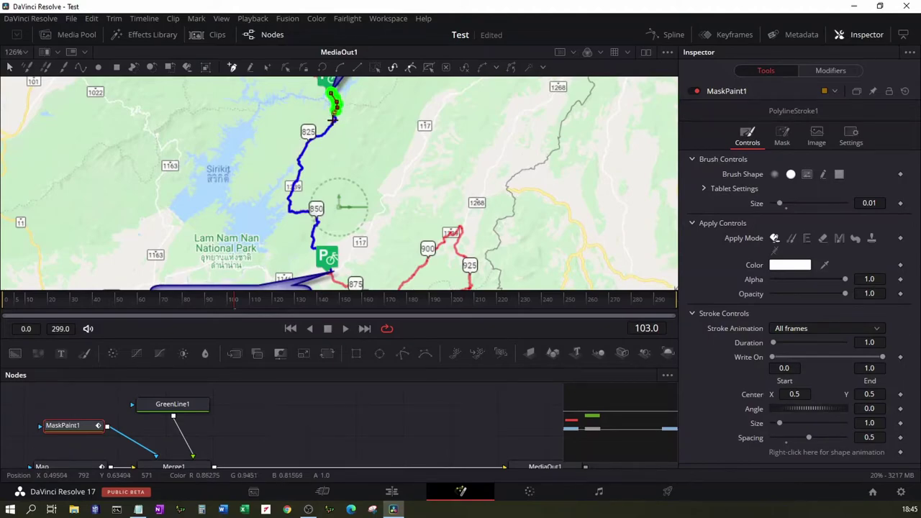
{"action": "left_click", "coordinate": [334, 118]}
Step: Extend the stroke past the 825 marker, then set Write On End to 0 at frame 0
{"action": "left_click", "coordinate": [331, 124]}
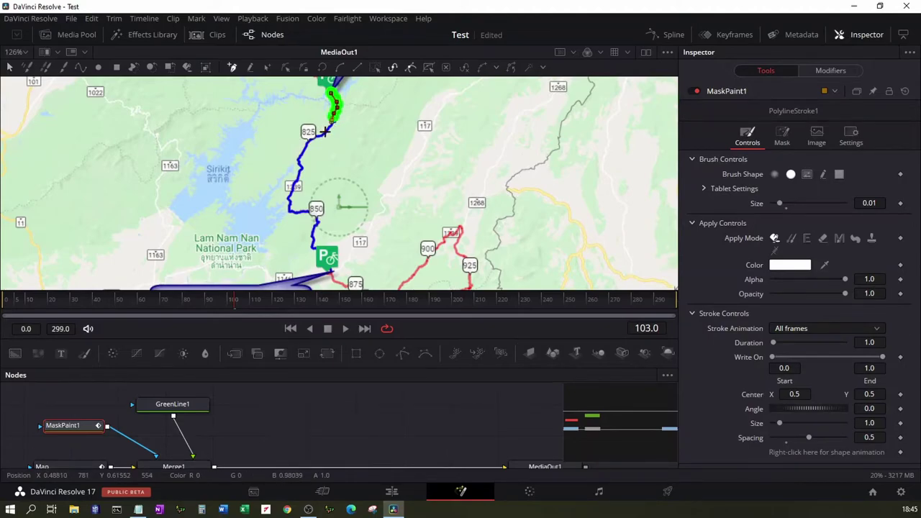
{"action": "left_click", "coordinate": [327, 131]}
{"action": "left_click", "coordinate": [317, 134]}
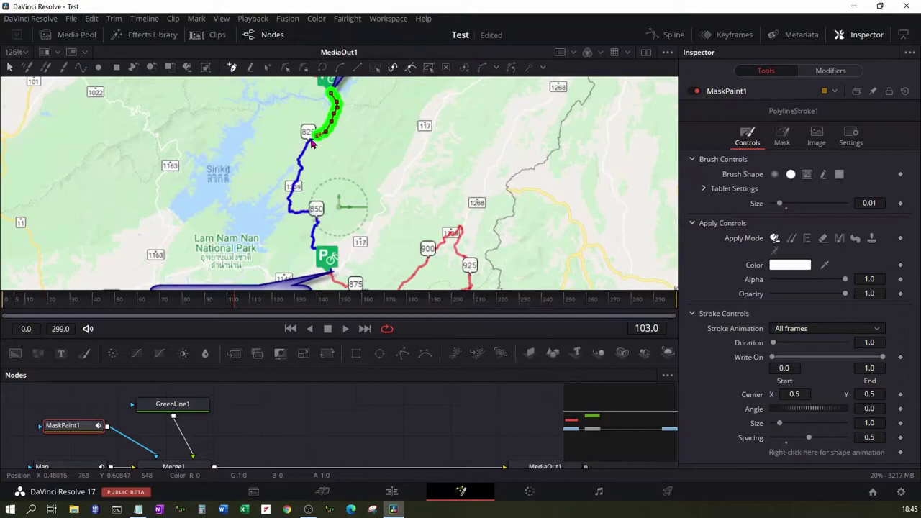
{"action": "left_click", "coordinate": [309, 141]}
{"action": "left_click", "coordinate": [303, 153]}
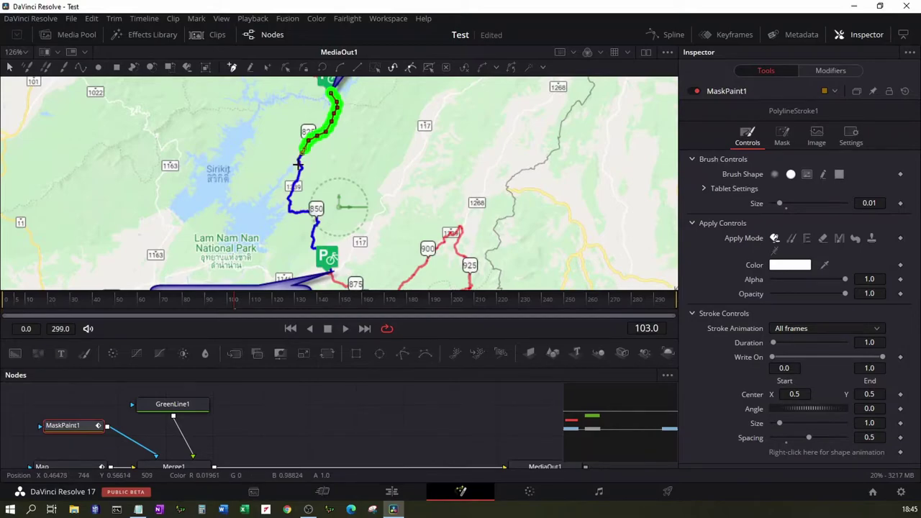
{"action": "left_click", "coordinate": [298, 164]}
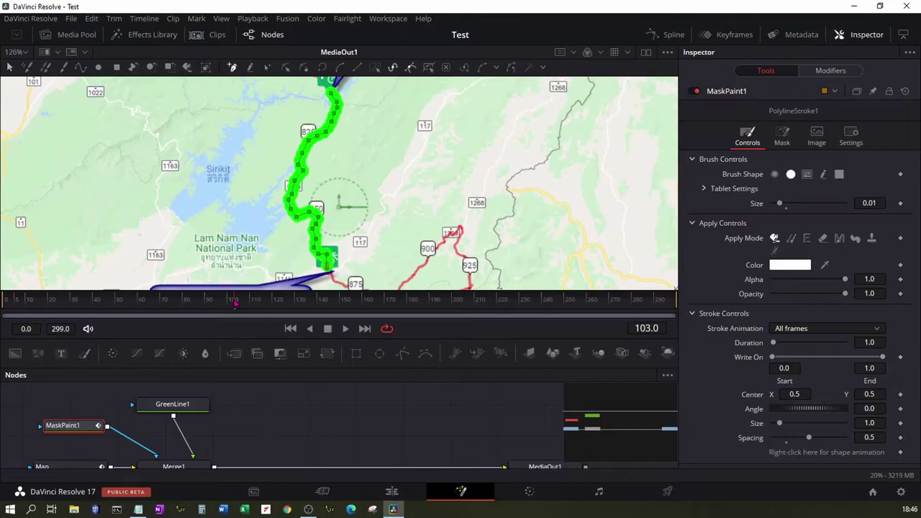
{"action": "left_click_drag", "start_coordinate": [237, 303], "coordinate": [5, 303]}
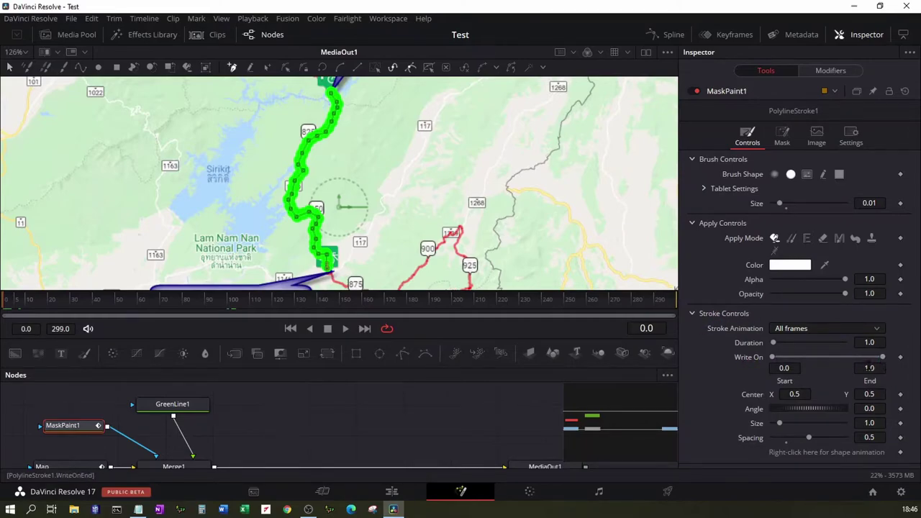
{"action": "left_click_drag", "start_coordinate": [883, 357], "coordinate": [775, 357]}
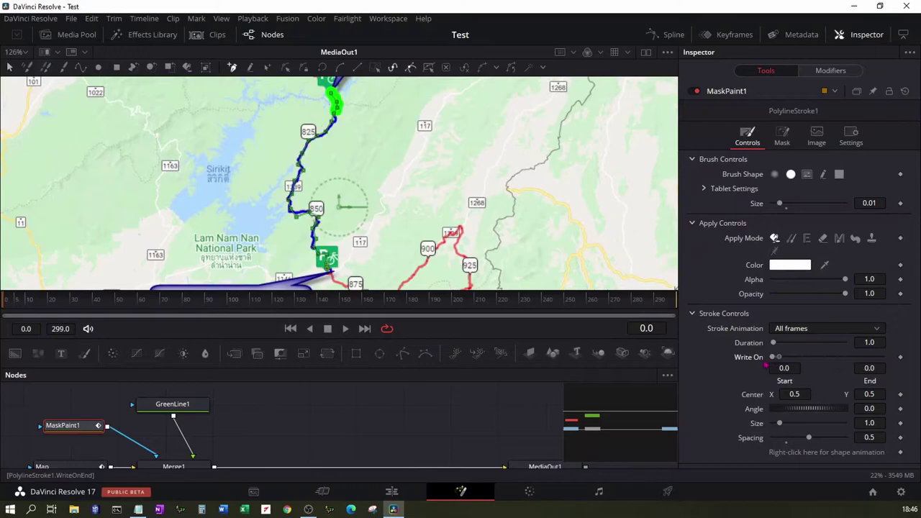
Step: Keyframe Write On End from 0 at frame 0 to 1.0 at frame 230
{"action": "left_click", "coordinate": [900, 357]}
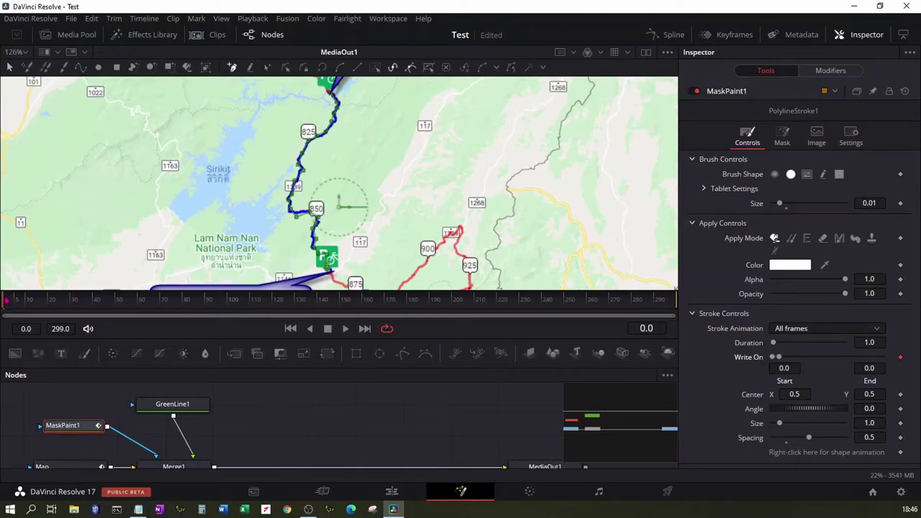
{"action": "left_click_drag", "start_coordinate": [8, 311], "coordinate": [534, 310]}
{"action": "left_click_drag", "start_coordinate": [534, 311], "coordinate": [521, 309]}
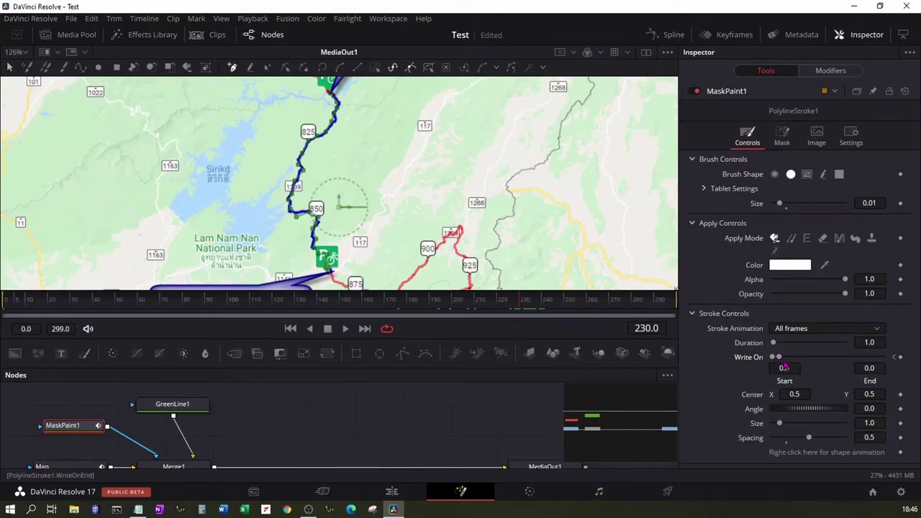
{"action": "left_click_drag", "start_coordinate": [784, 367], "coordinate": [892, 365]}
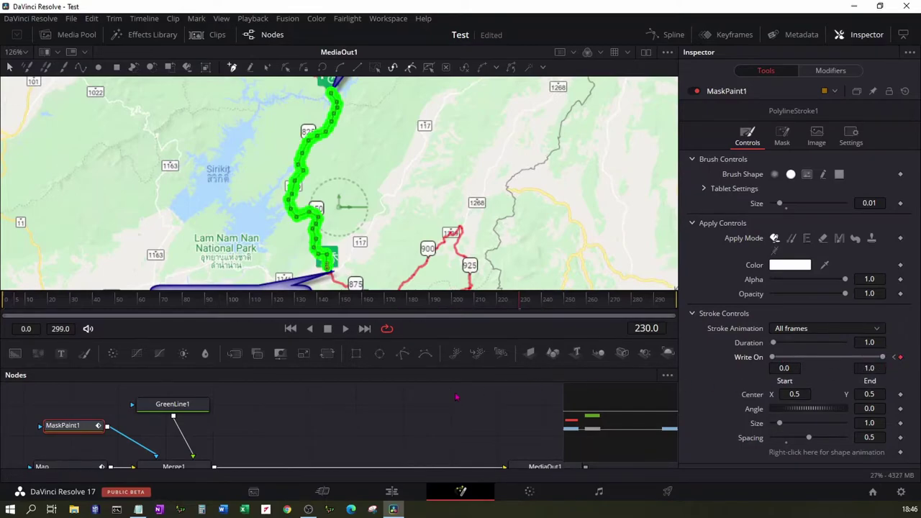
Step: Save the project and play back the write-on animation, returning to frame 0
{"action": "key", "text": "ctrl+s"}
{"action": "left_click", "coordinate": [346, 329]}
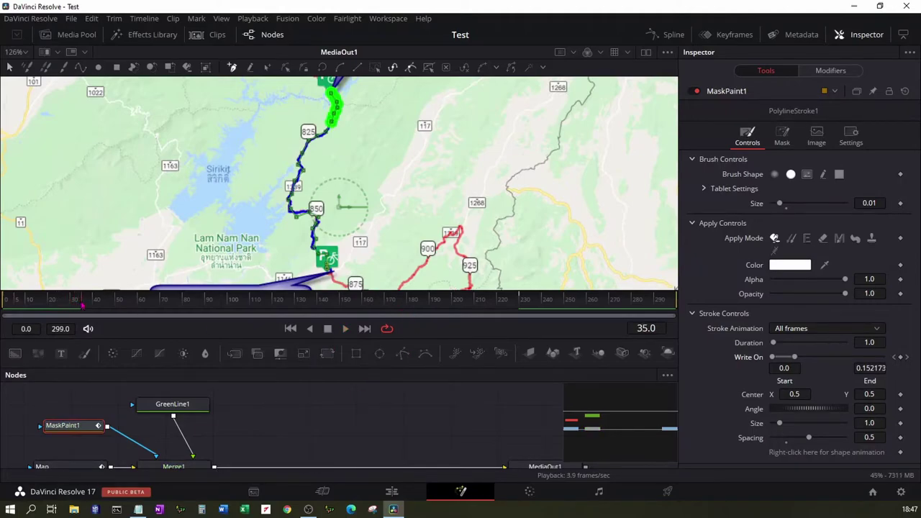
{"action": "key", "text": "space"}
{"action": "key", "text": "Home"}
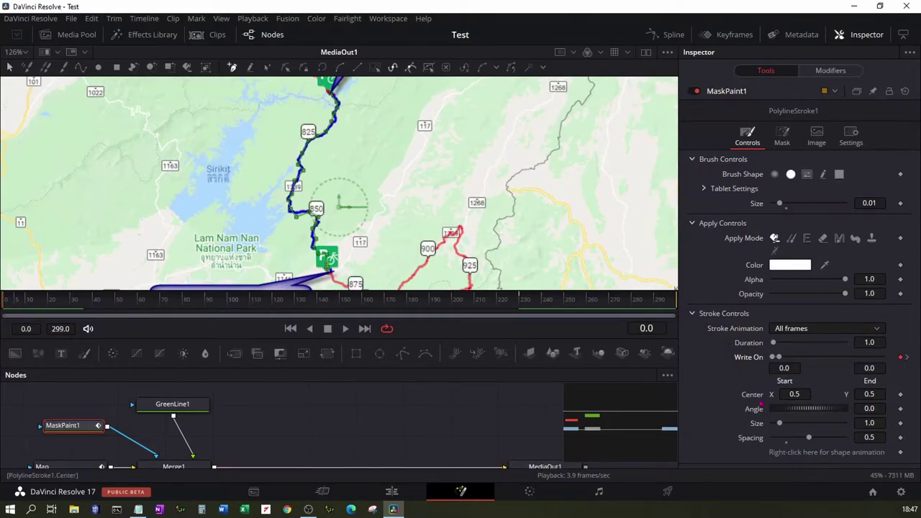
Step: Publish MaskPaint1's Write On value from the Inspector
{"action": "left_click", "coordinate": [175, 467]}
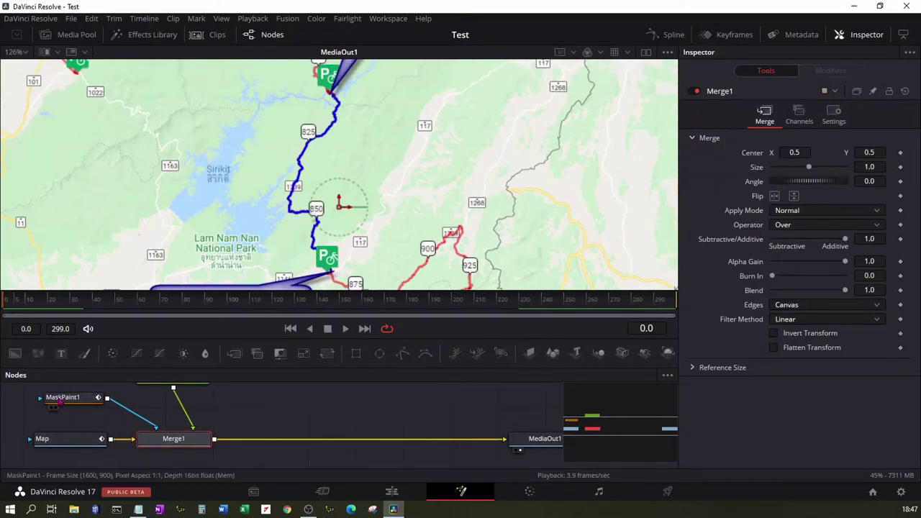
{"action": "left_click", "coordinate": [62, 397]}
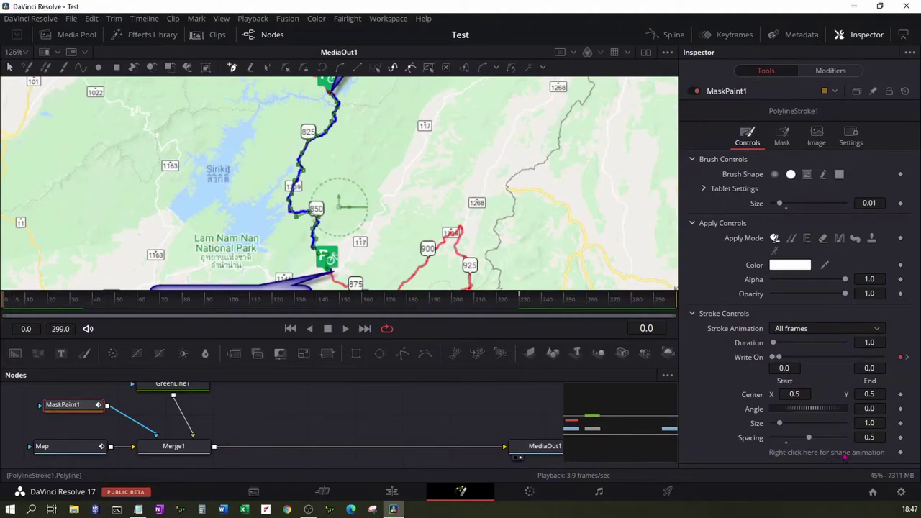
{"action": "right_click", "coordinate": [846, 456]}
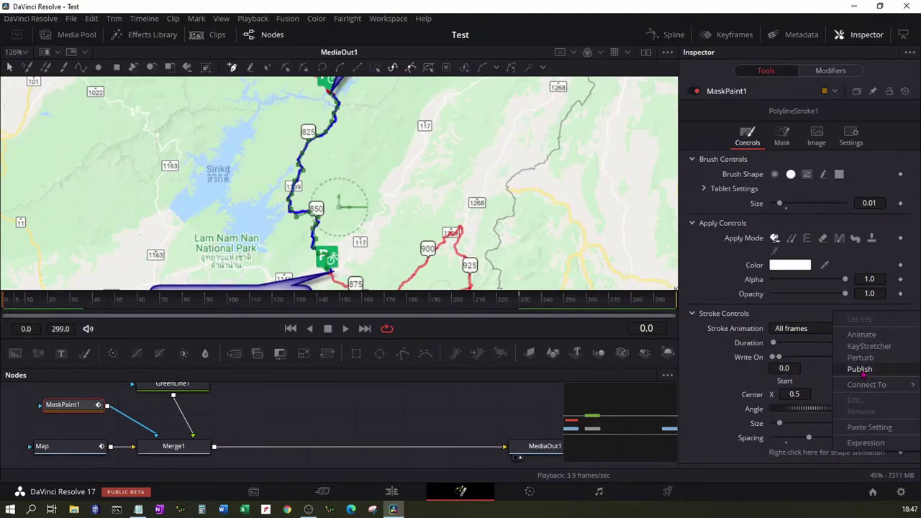
{"action": "left_click", "coordinate": [861, 370]}
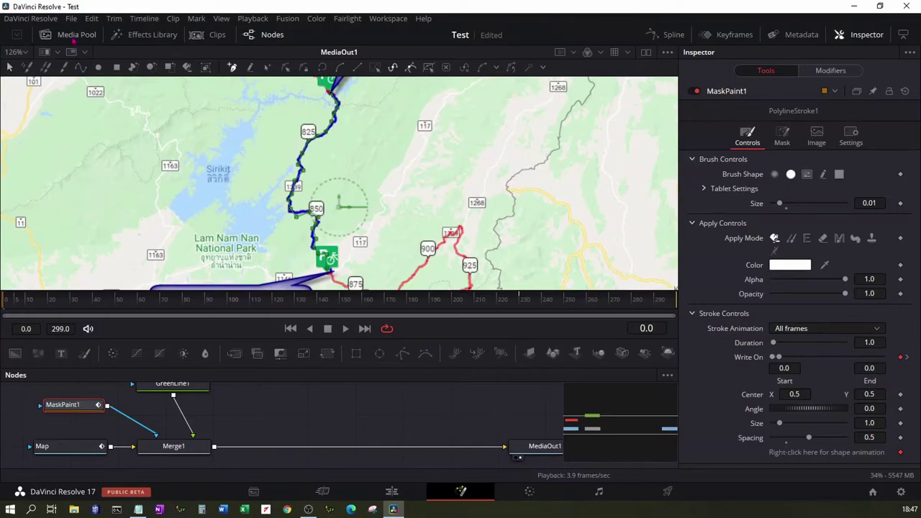
Step: Add hiclipart.com.png as a node named Bicycle and connect it into the composite
{"action": "left_click", "coordinate": [69, 34]}
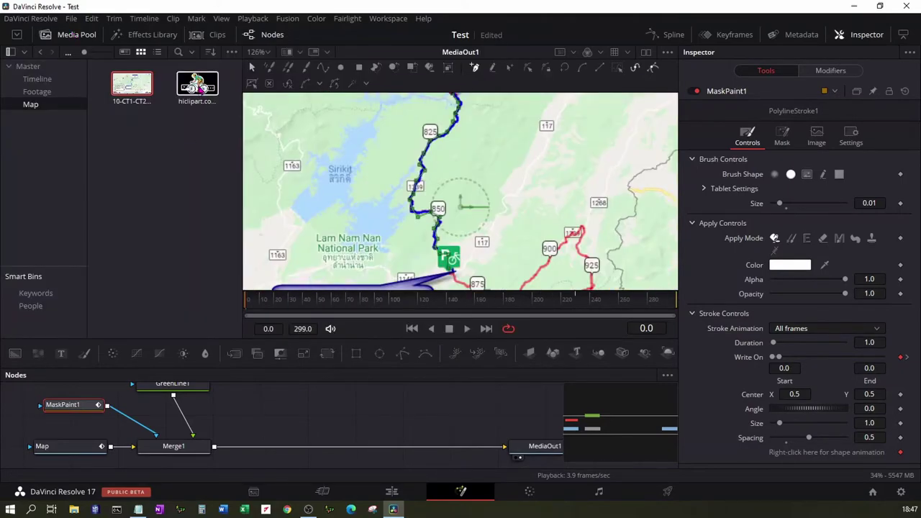
{"action": "left_click_drag", "start_coordinate": [197, 84], "coordinate": [320, 408]}
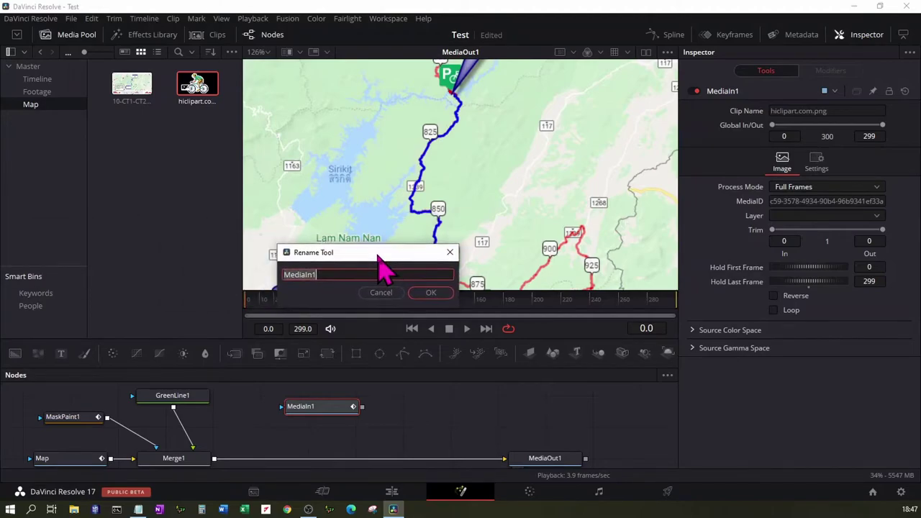
{"action": "type", "text": "B"}
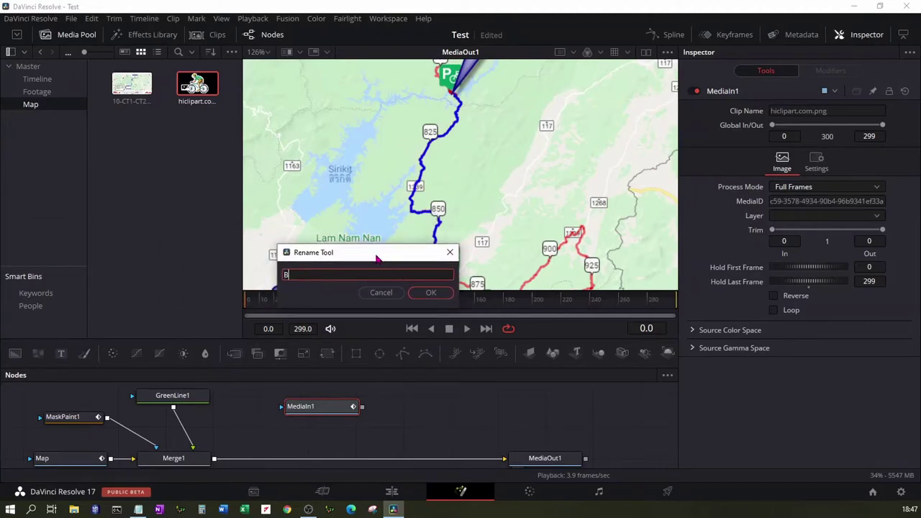
{"action": "type", "text": "icycle"}
{"action": "key", "text": "Return"}
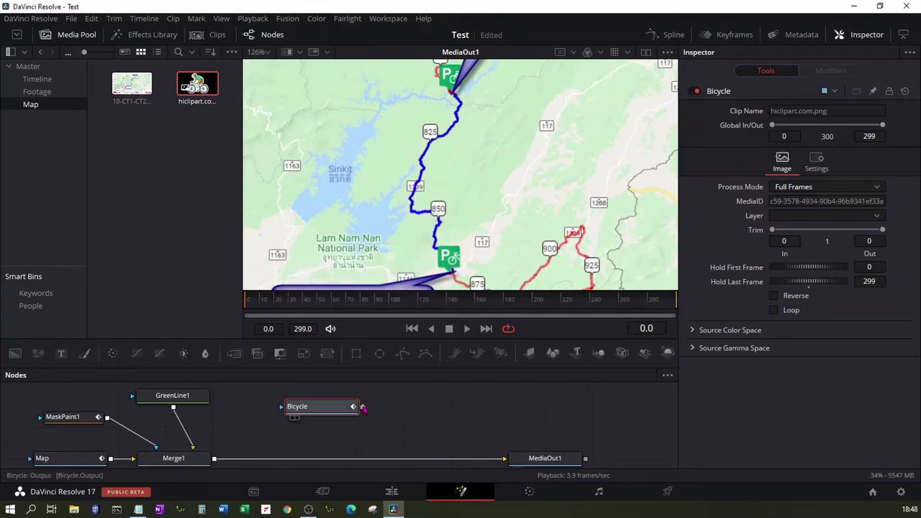
{"action": "left_click_drag", "start_coordinate": [364, 408], "coordinate": [216, 463]}
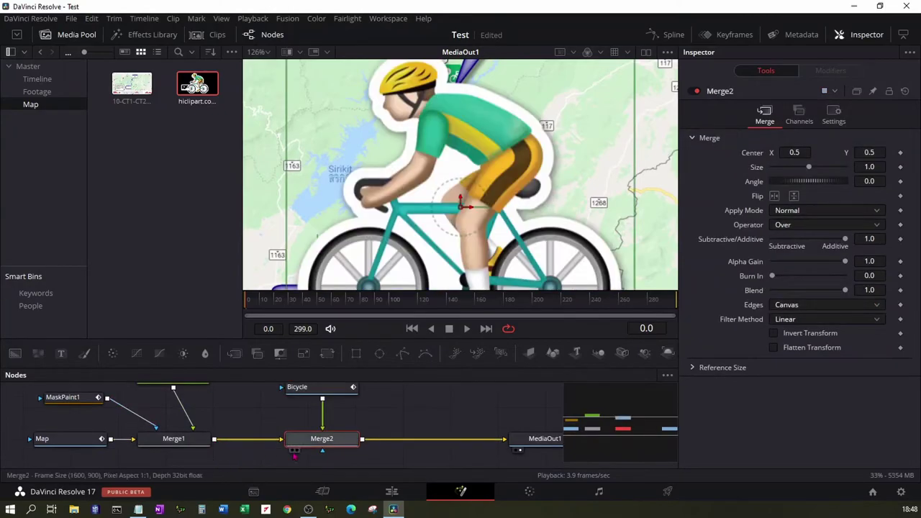
Step: Add a Transform node after the Bicycle image node
{"action": "left_click", "coordinate": [324, 390]}
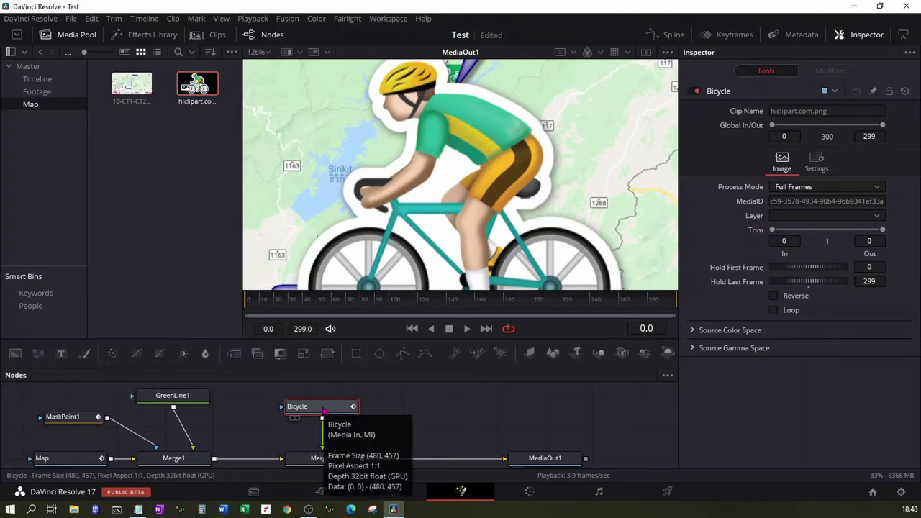
{"action": "key", "text": "shift+space"}
{"action": "type", "text": "Mask Paint"}
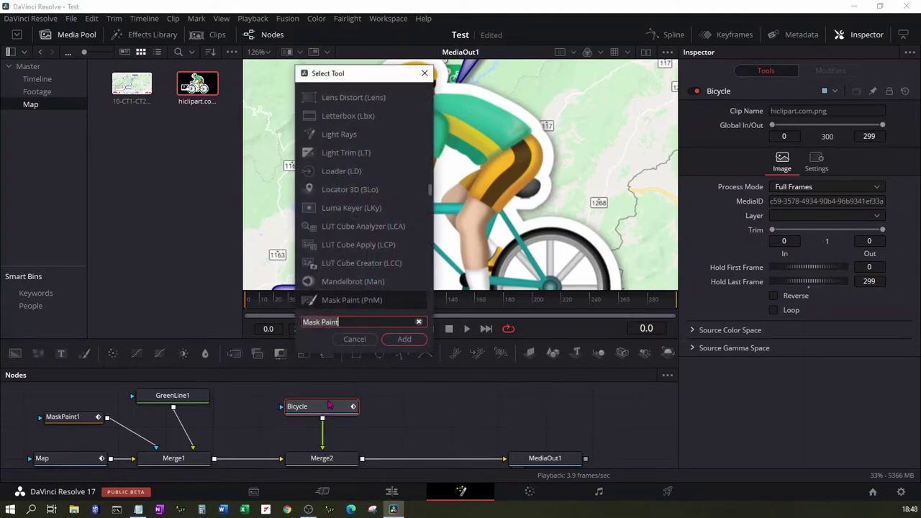
{"action": "key", "text": "ctrl+a"}
{"action": "type", "text": "Tran"}
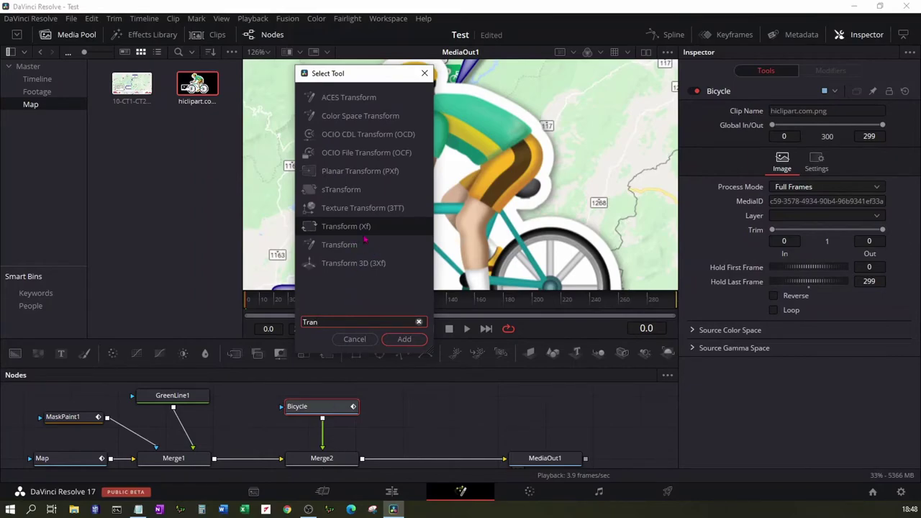
{"action": "type", "text": "sform"}
{"action": "left_click", "coordinate": [404, 339]}
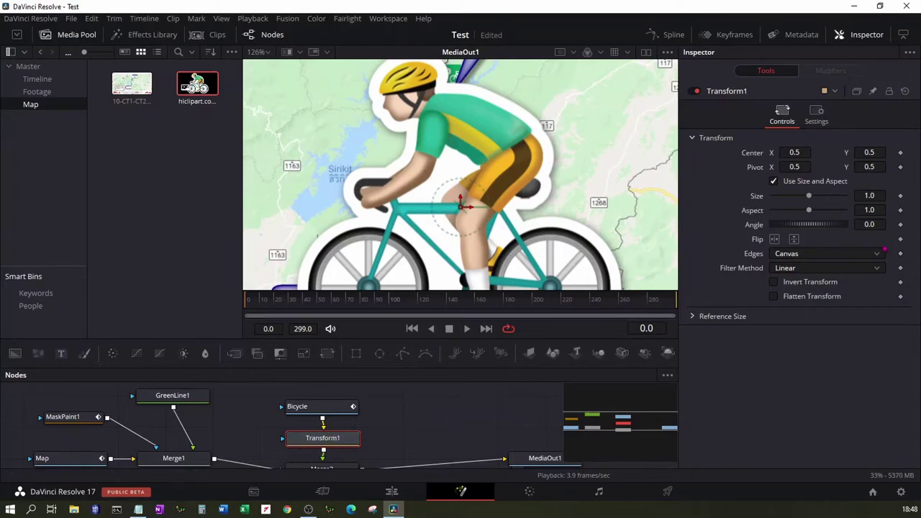
Step: Set the Transform Size to 0.2 to shrink the bicycle over the map
{"action": "left_click", "coordinate": [879, 198]}
{"action": "key", "text": "BackSpace"}
{"action": "type", "text": "0."}
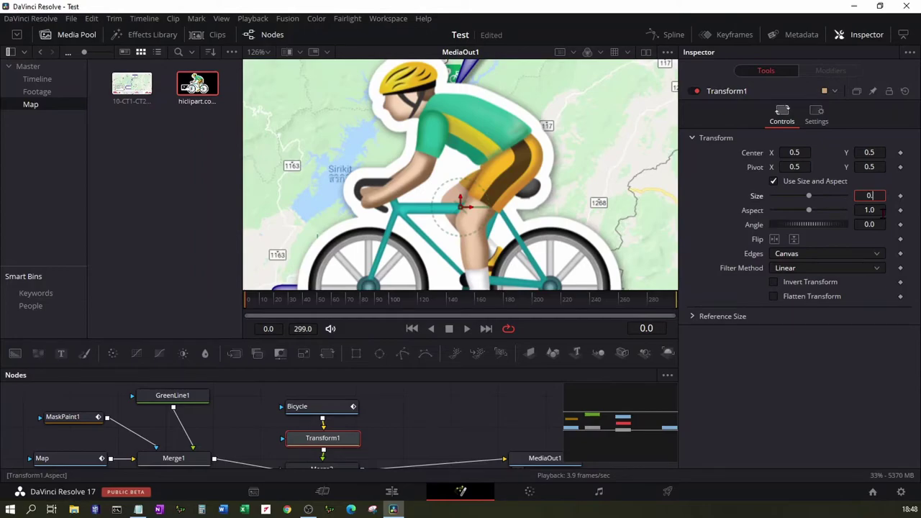
{"action": "type", "text": "2"}
{"action": "key", "text": "Tab"}
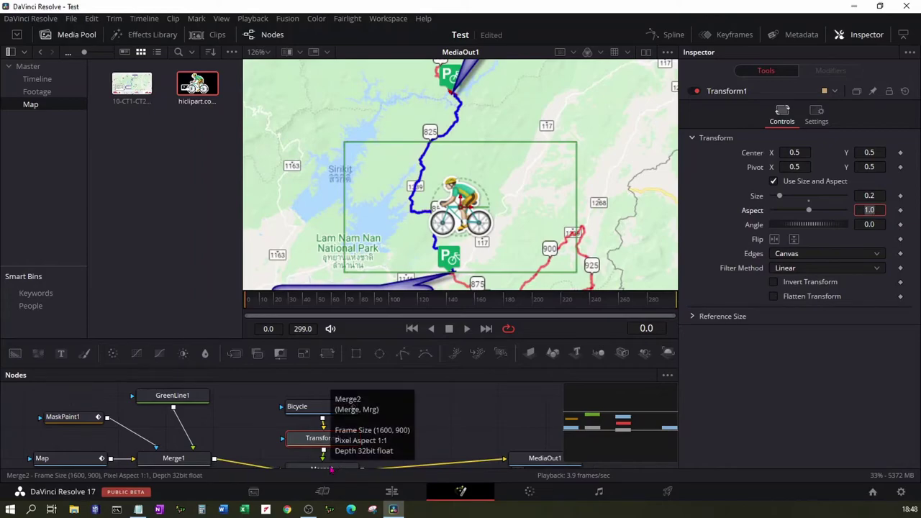
{"action": "left_click", "coordinate": [330, 468]}
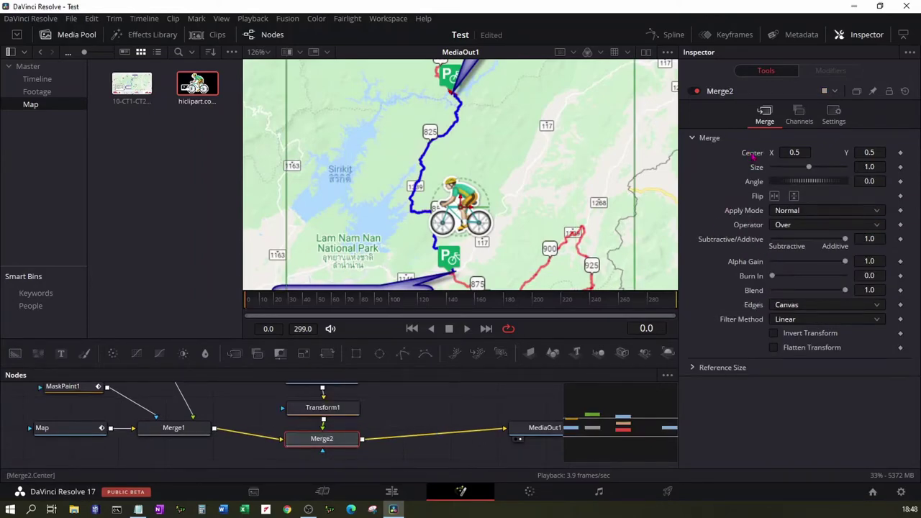
Step: Give Merge2's Center a Path and connect its shape to PolylineStroke1: Polyline > Value
{"action": "right_click", "coordinate": [752, 155]}
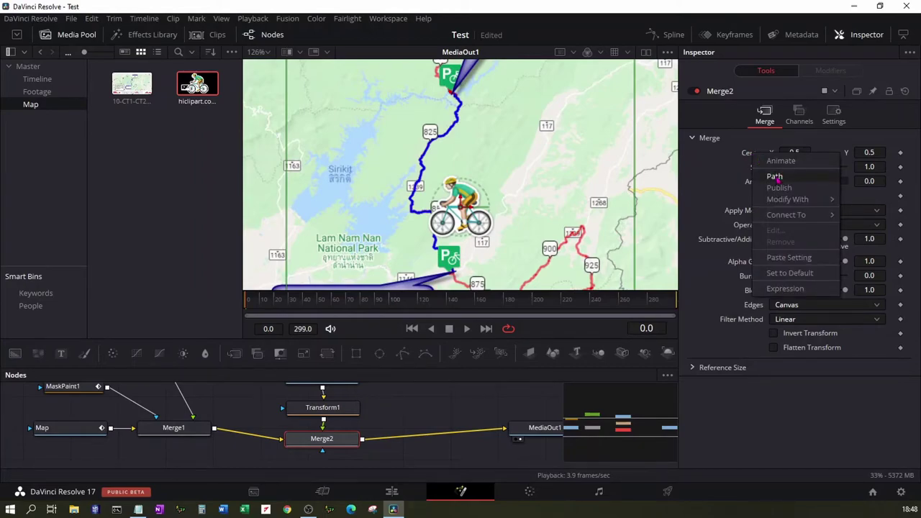
{"action": "left_click", "coordinate": [775, 177]}
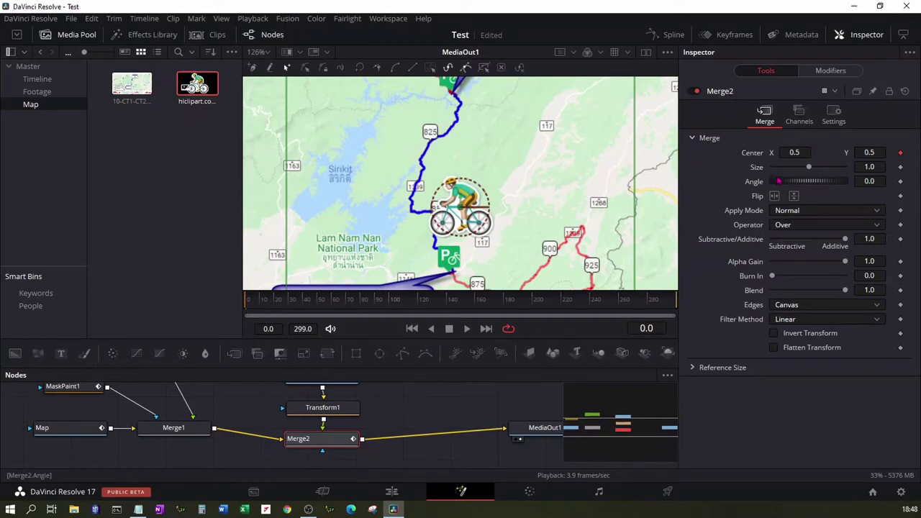
{"action": "left_click", "coordinate": [830, 71]}
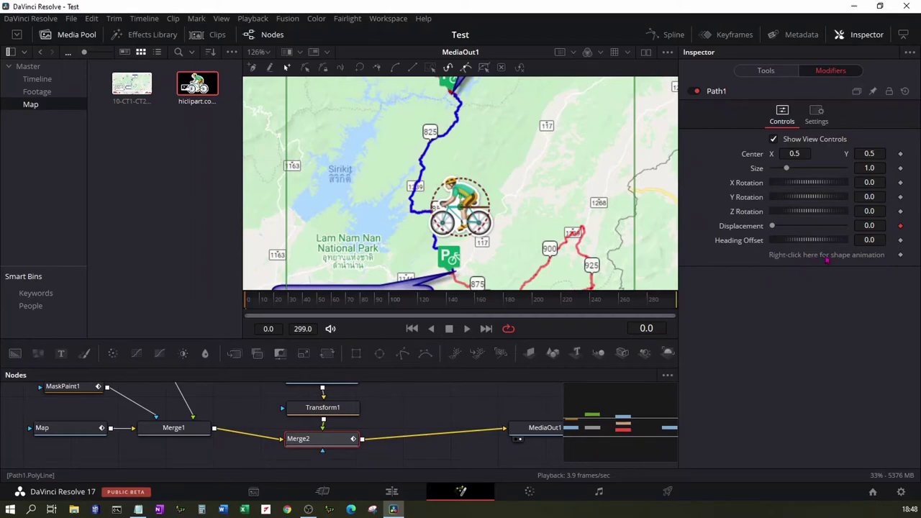
{"action": "right_click", "coordinate": [830, 257]}
{"action": "mouse_move", "coordinate": [853, 327]}
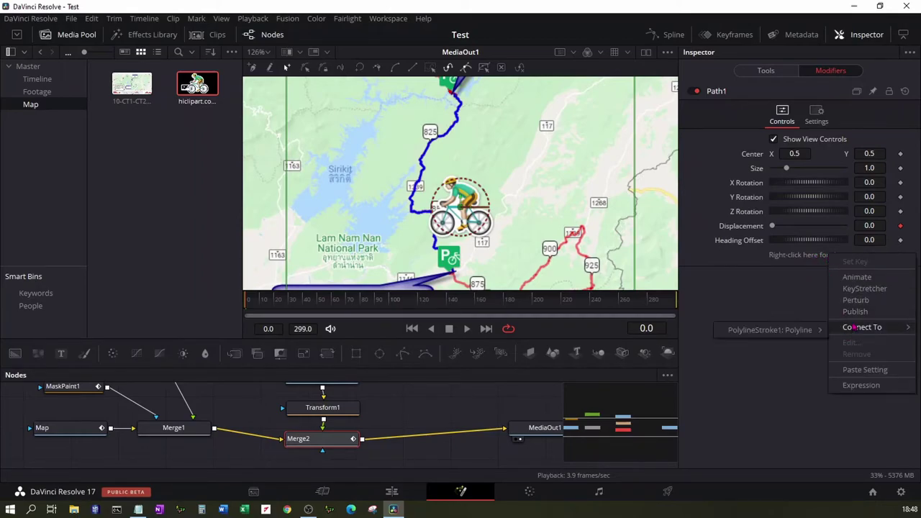
{"action": "mouse_move", "coordinate": [791, 333]}
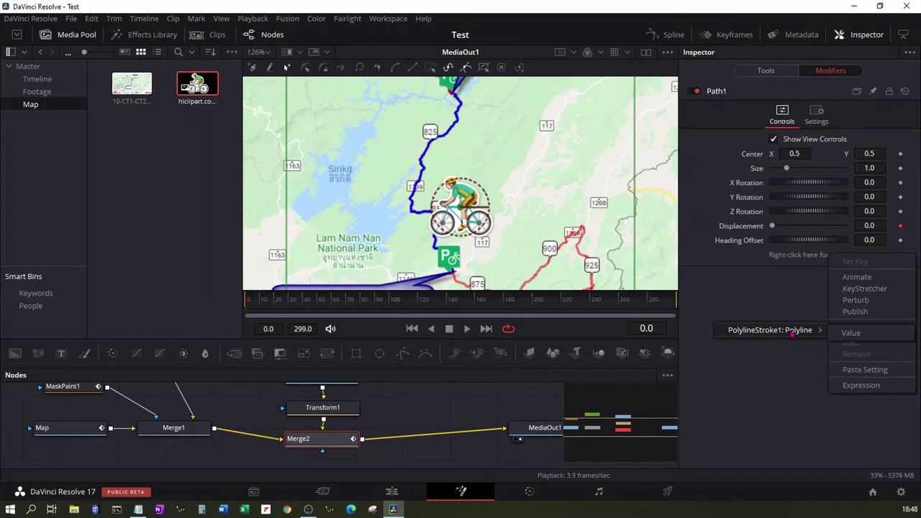
{"action": "left_click", "coordinate": [843, 333]}
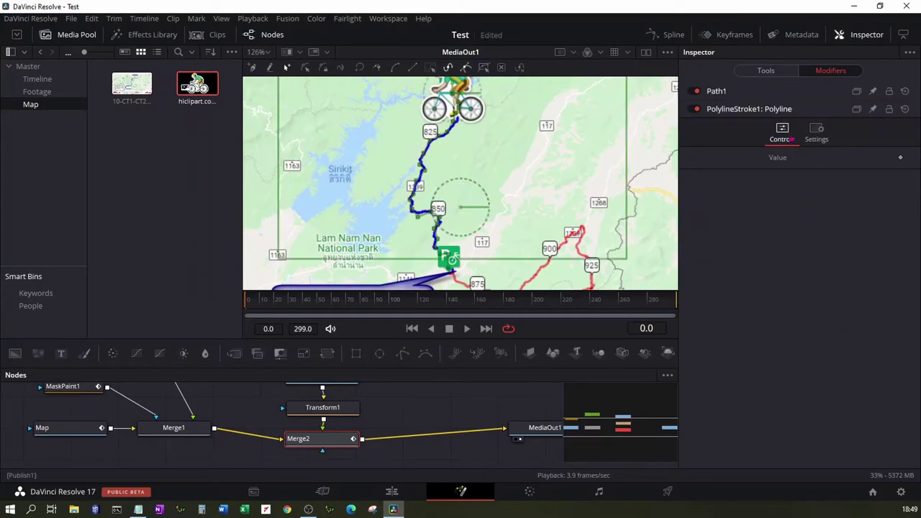
{"action": "left_click", "coordinate": [765, 72]}
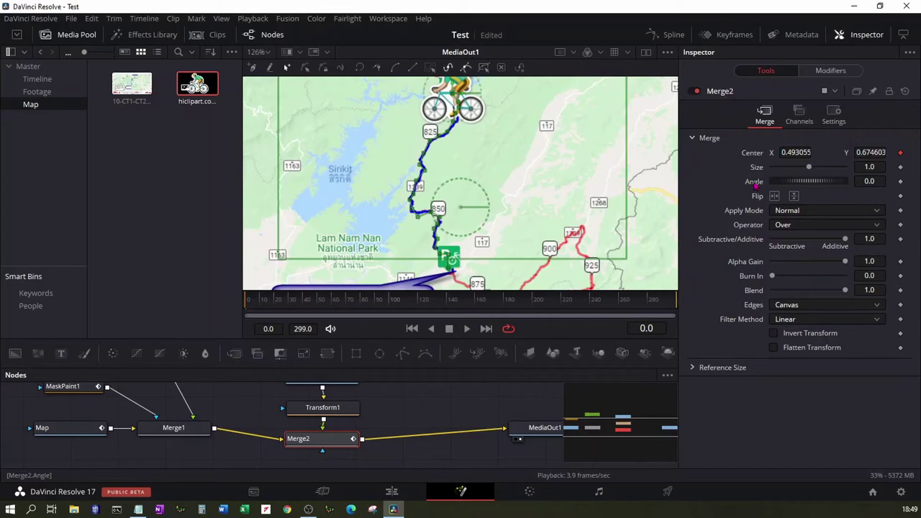
Step: Connect Merge2's Angle to Path1's Heading so the bicycle turns with the route
{"action": "right_click", "coordinate": [755, 184]}
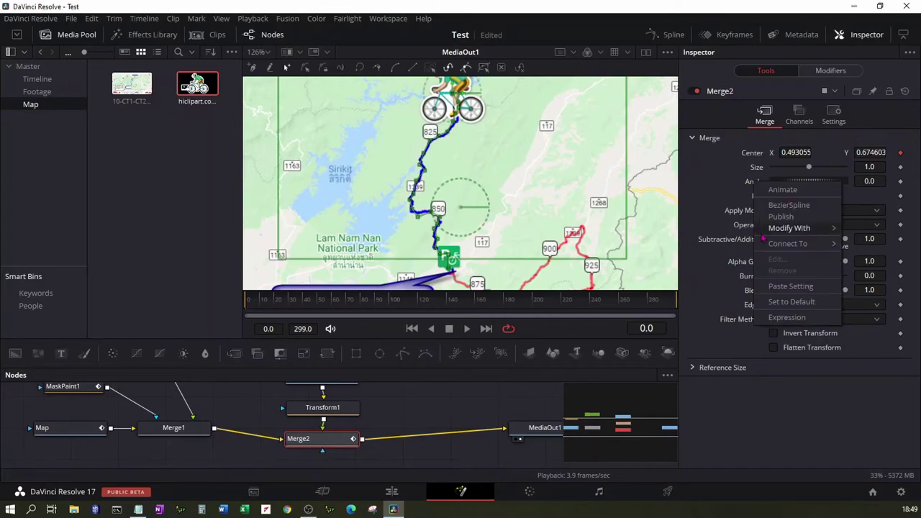
{"action": "mouse_move", "coordinate": [770, 244]}
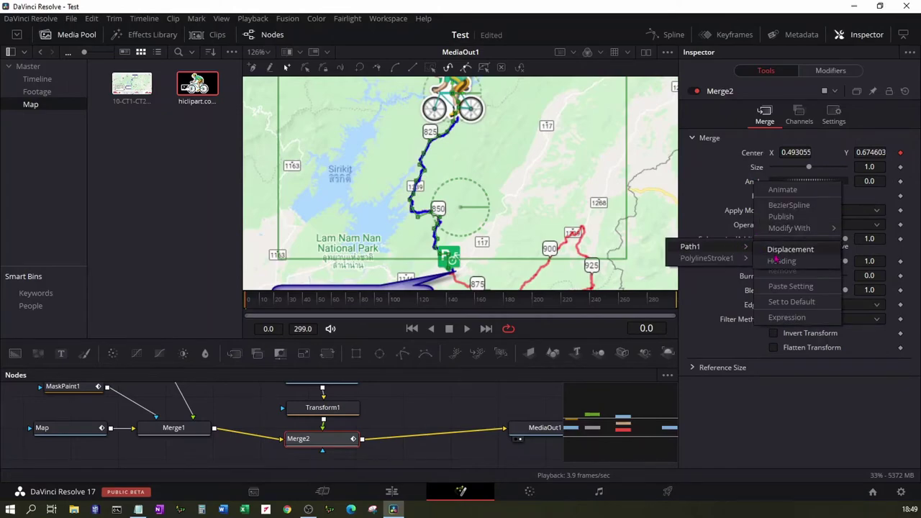
{"action": "left_click", "coordinate": [777, 262]}
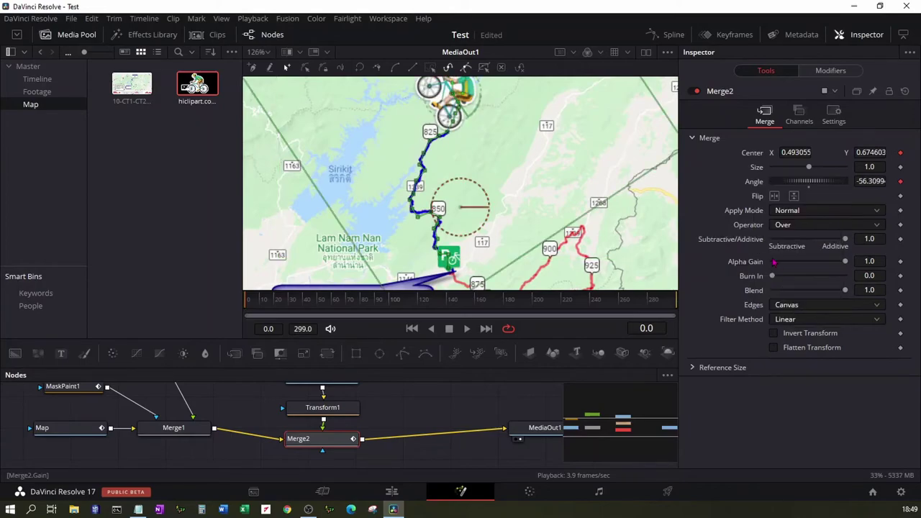
Step: Hide the Media Pool and flip the bicycle horizontally so it faces forward
{"action": "left_click", "coordinate": [79, 35]}
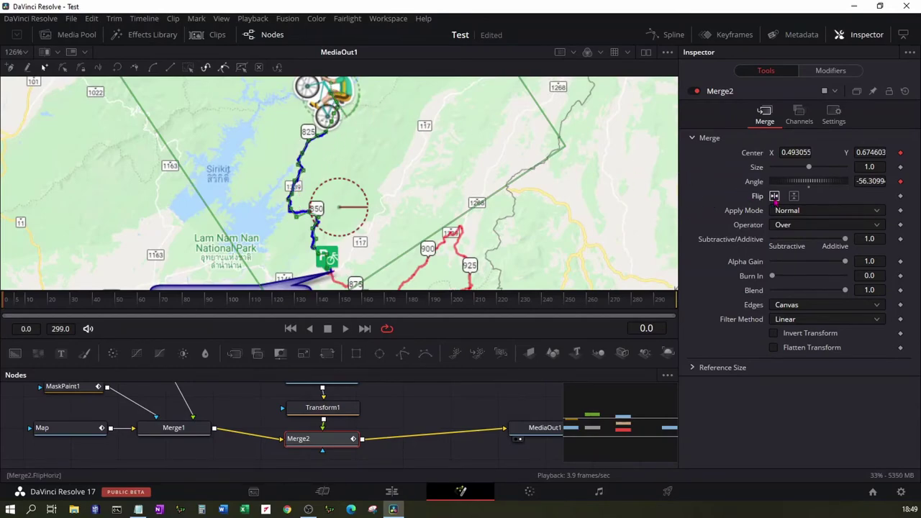
{"action": "left_click", "coordinate": [775, 197]}
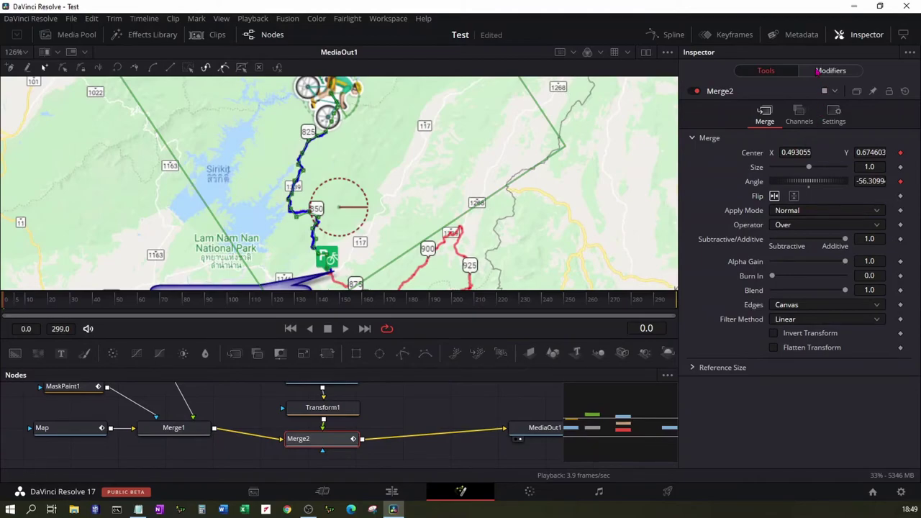
{"action": "left_click", "coordinate": [817, 70]}
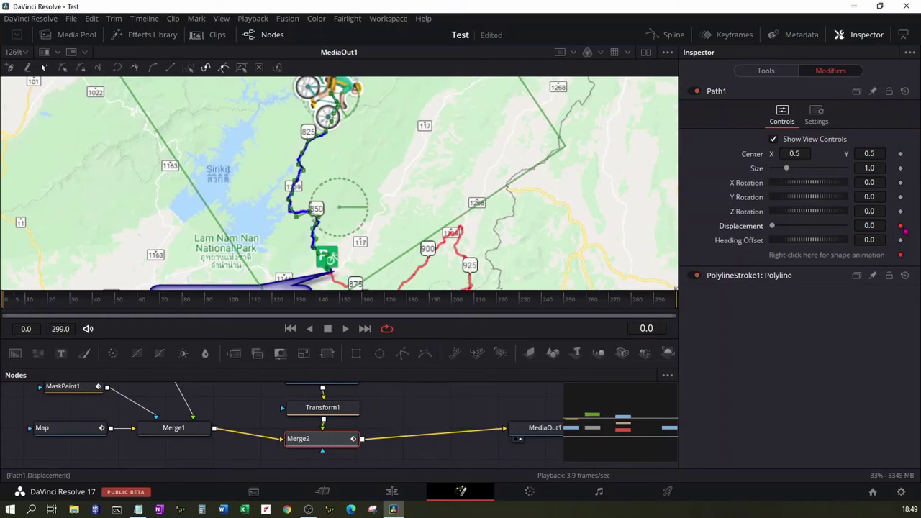
Step: Keyframe Path1 Displacement from 0 at frame 0 to 1.0 at frame 230, then save
{"action": "left_click", "coordinate": [899, 226]}
{"action": "left_click_drag", "start_coordinate": [4, 306], "coordinate": [522, 309]}
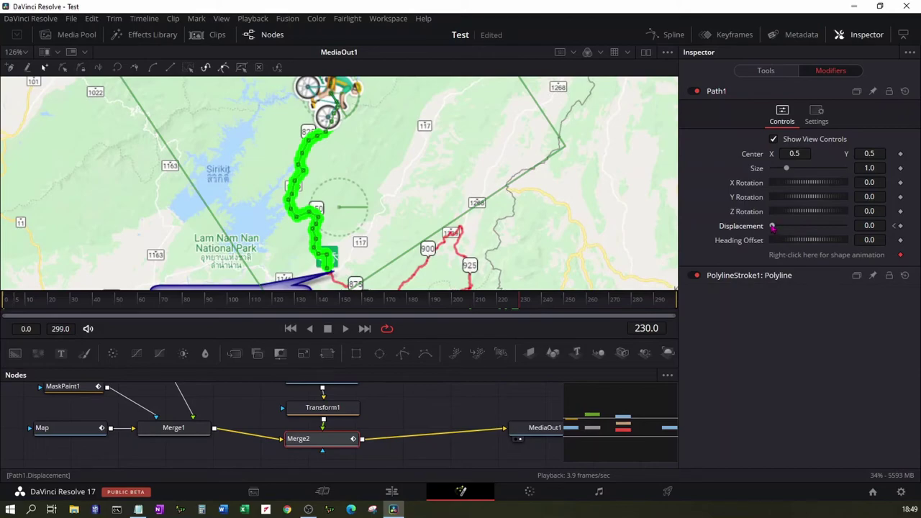
{"action": "left_click_drag", "start_coordinate": [771, 225], "coordinate": [856, 231]}
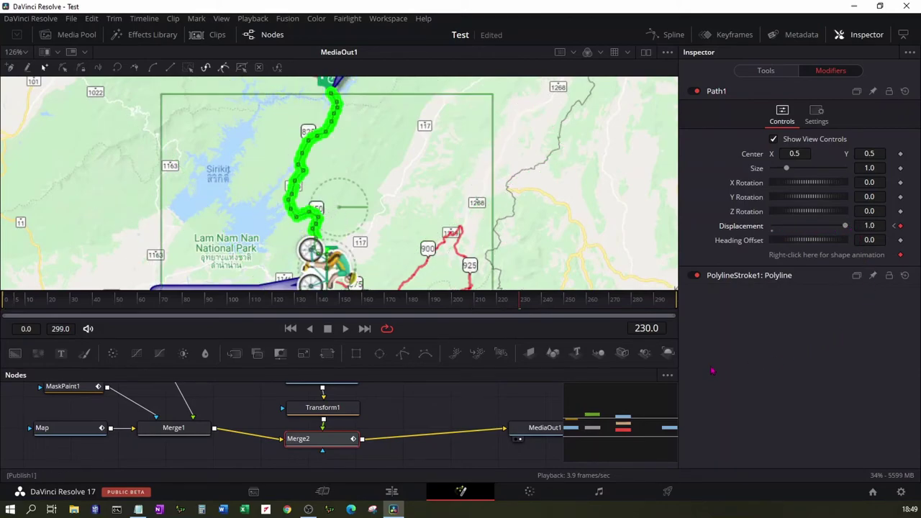
{"action": "key", "text": "ctrl+s"}
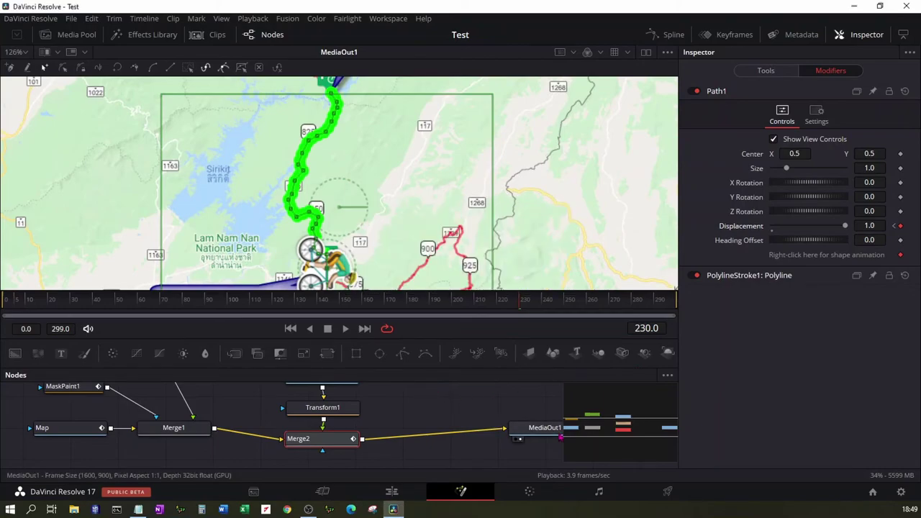
Step: Select MediaOut1 and play the composite showing the route writing on with the bicycle
{"action": "left_click", "coordinate": [536, 430]}
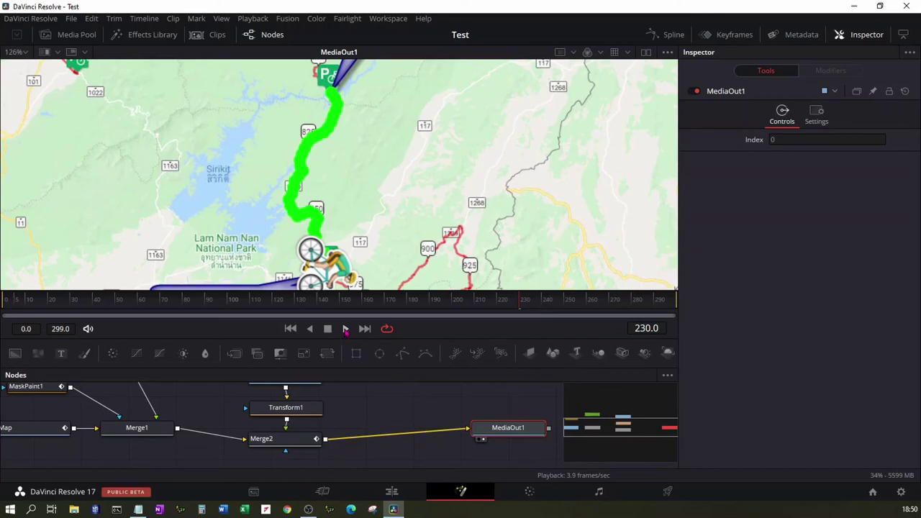
{"action": "left_click", "coordinate": [345, 329]}
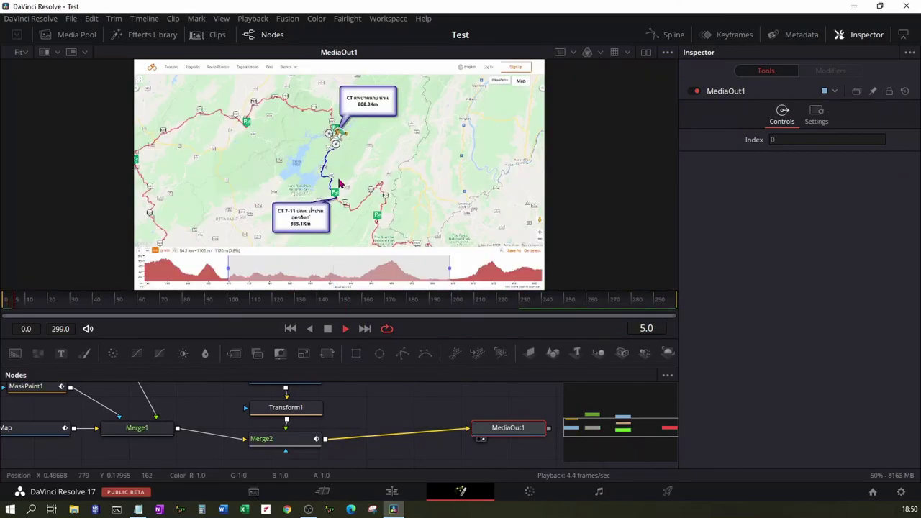